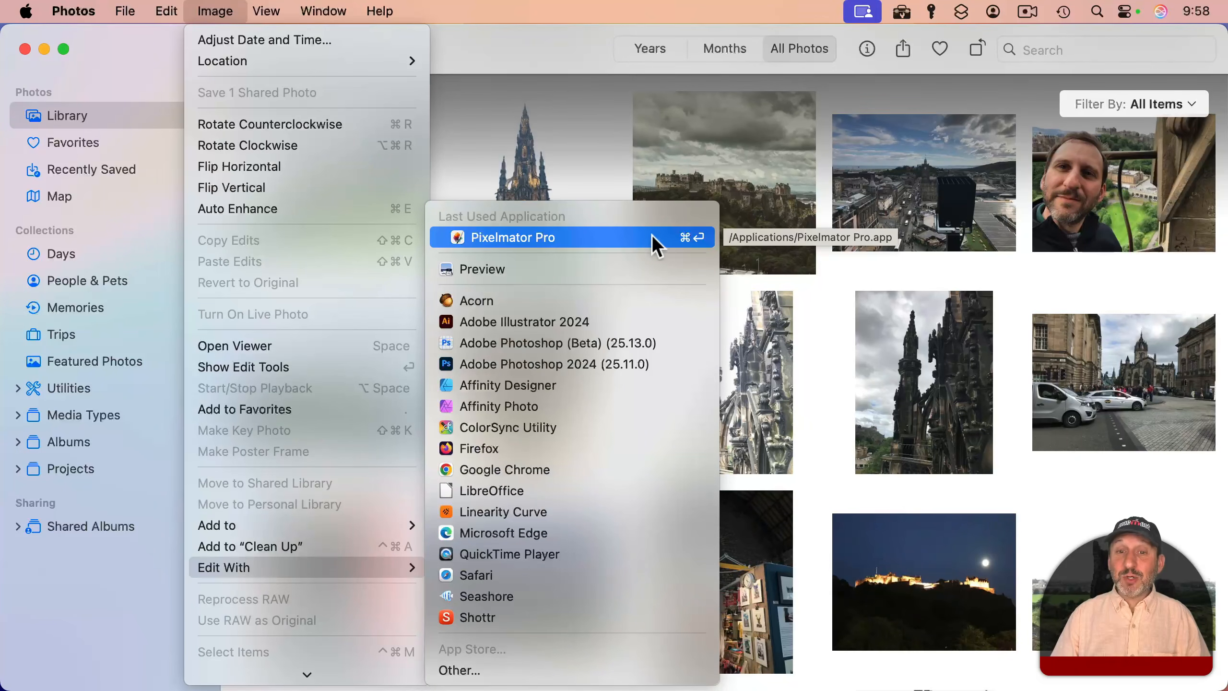
- Open the selected castle photo from the library in Pixelmator Pro as the external editor
left_click(544, 46)
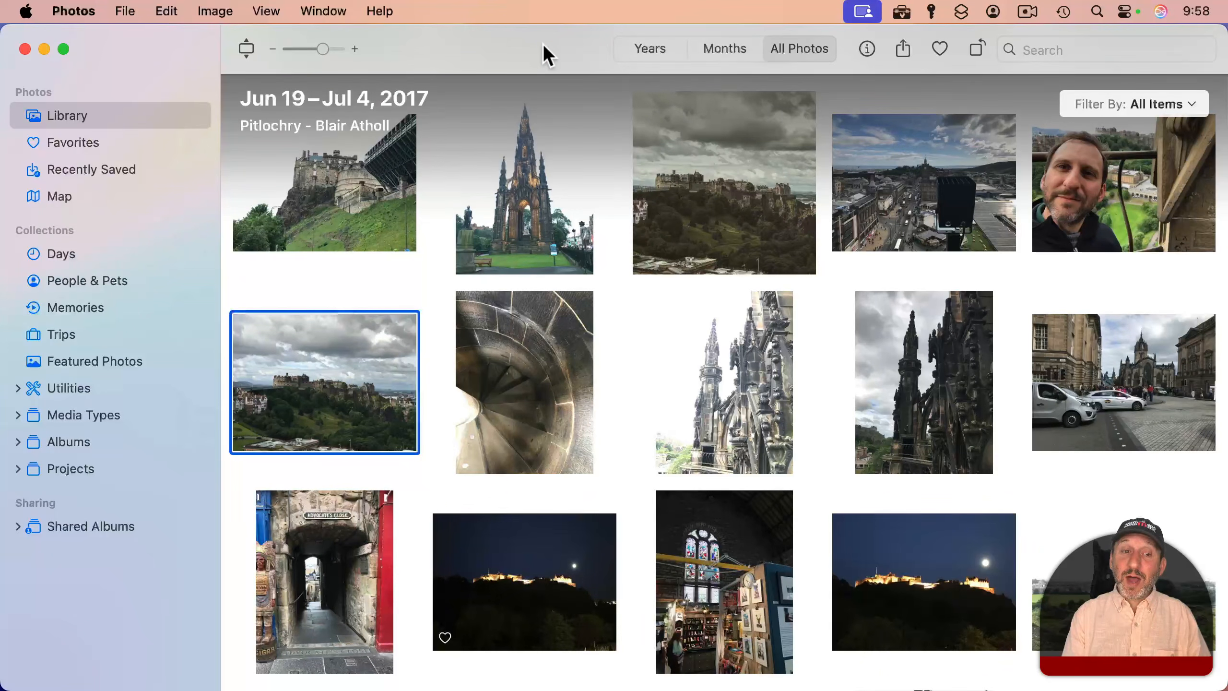
key("super+Return")
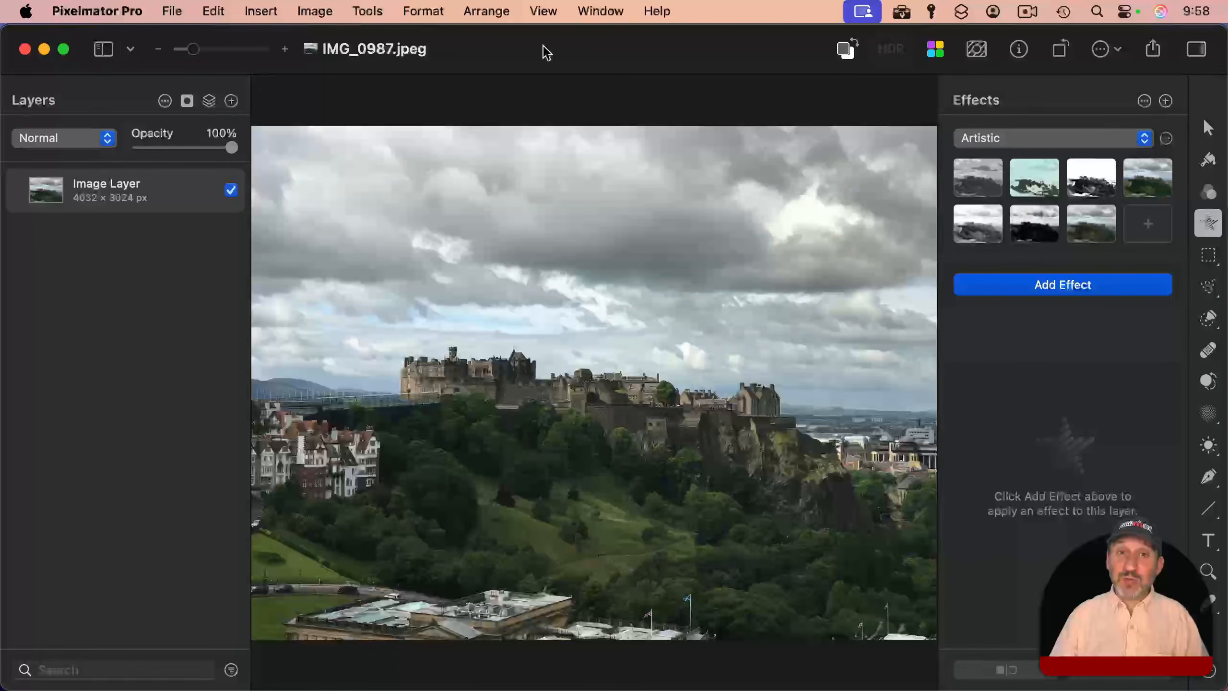
- Enter editing mode for the castle photo in Photos and open it with the Pixelmator Pro extension
double_click(329, 360)
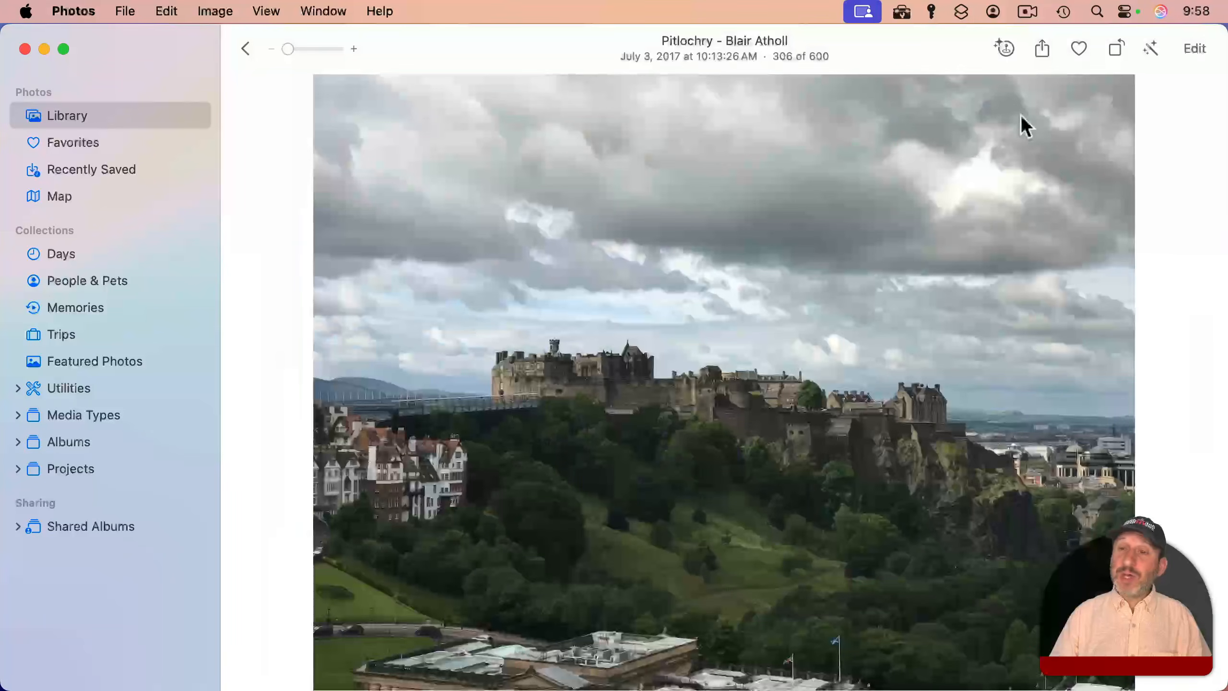
left_click(1193, 49)
left_click(1043, 48)
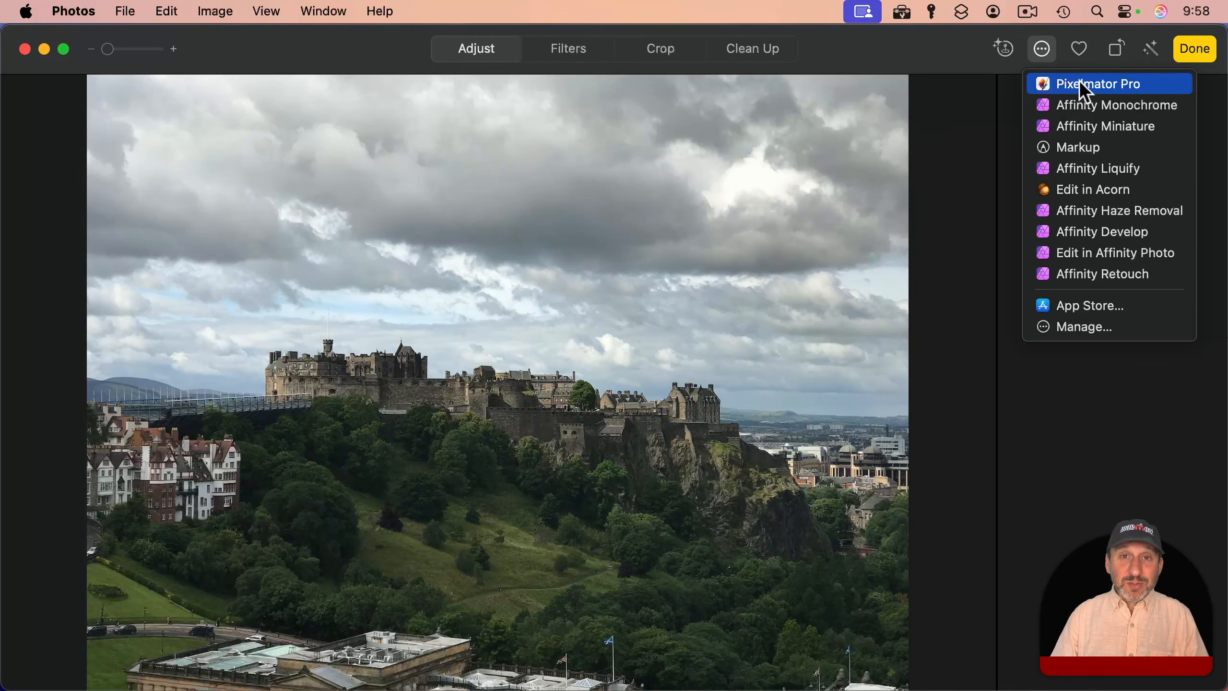
left_click(1079, 83)
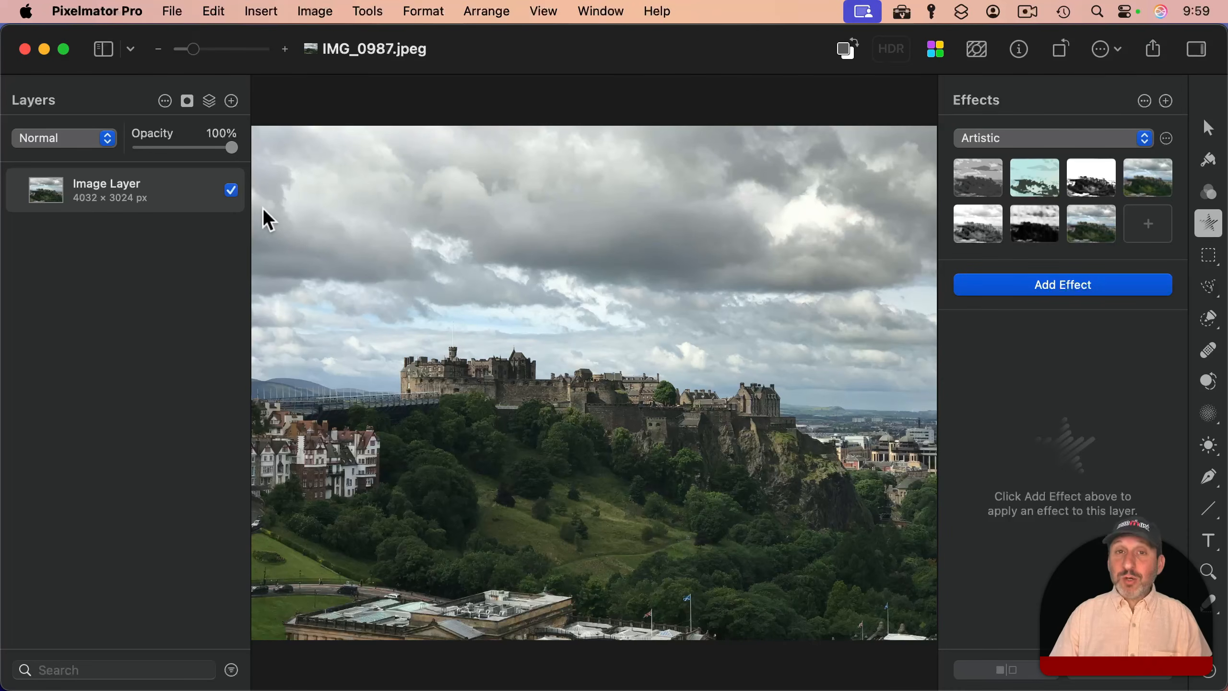
- Create a new document from the stone-walled gravel path photo in the Photos library
left_click(178, 12)
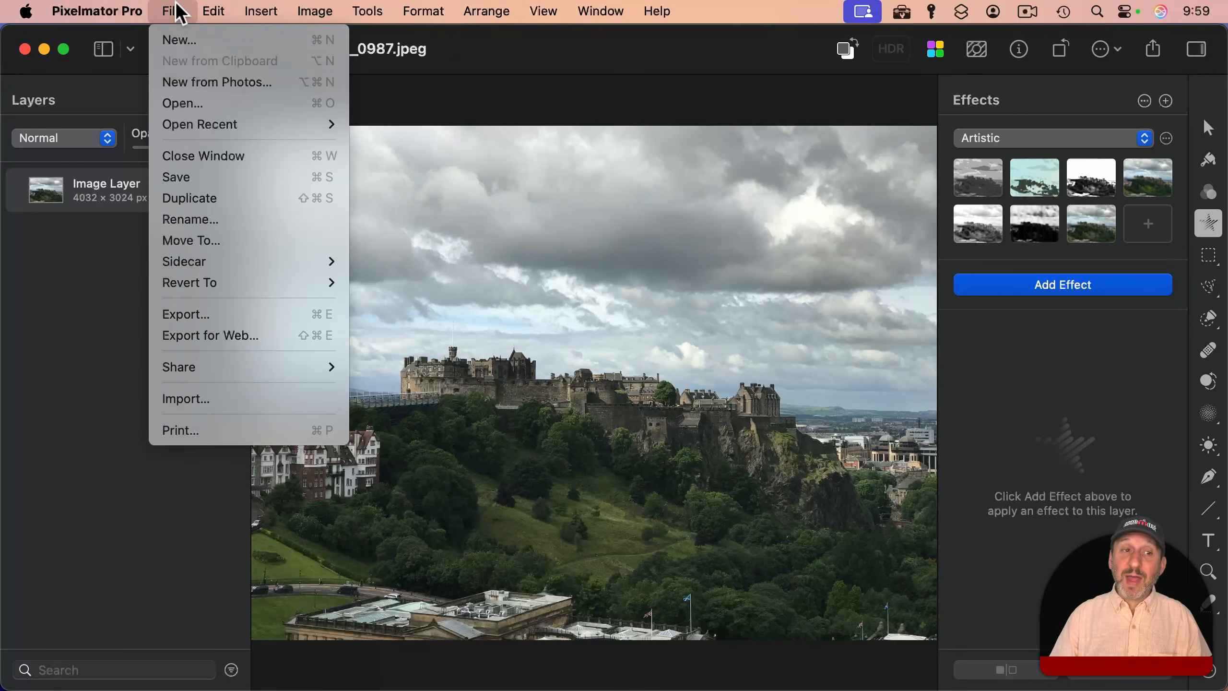
left_click(211, 82)
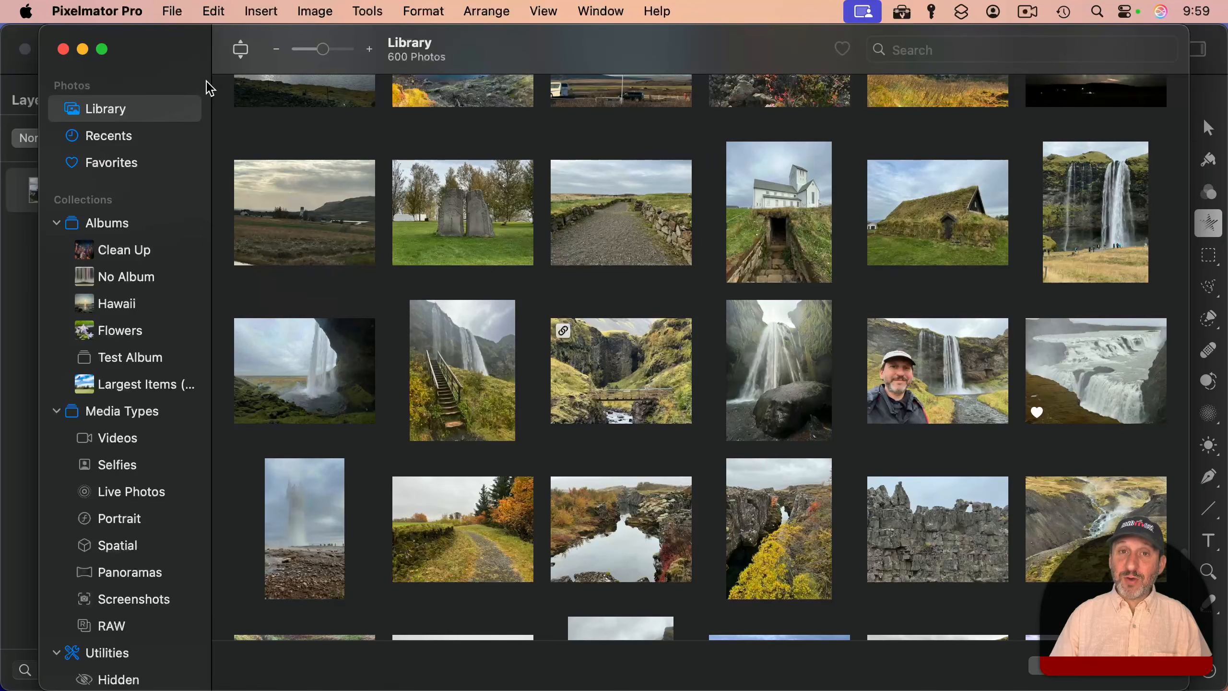
left_click(622, 205)
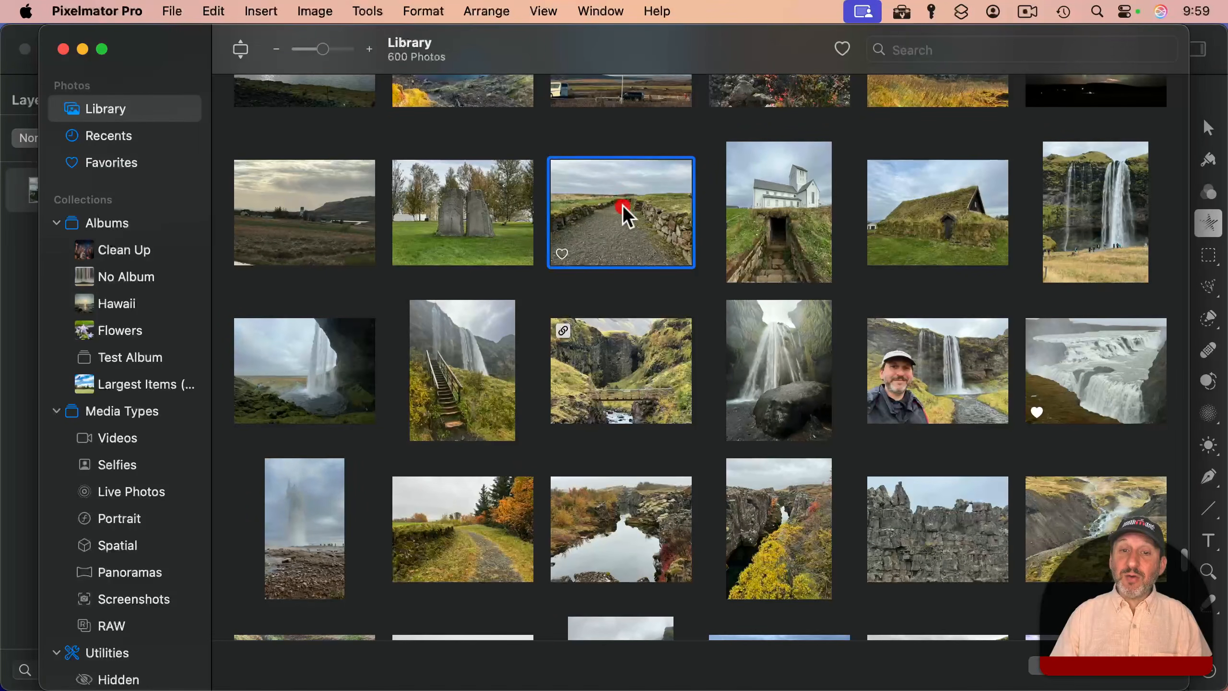
left_click(1134, 676)
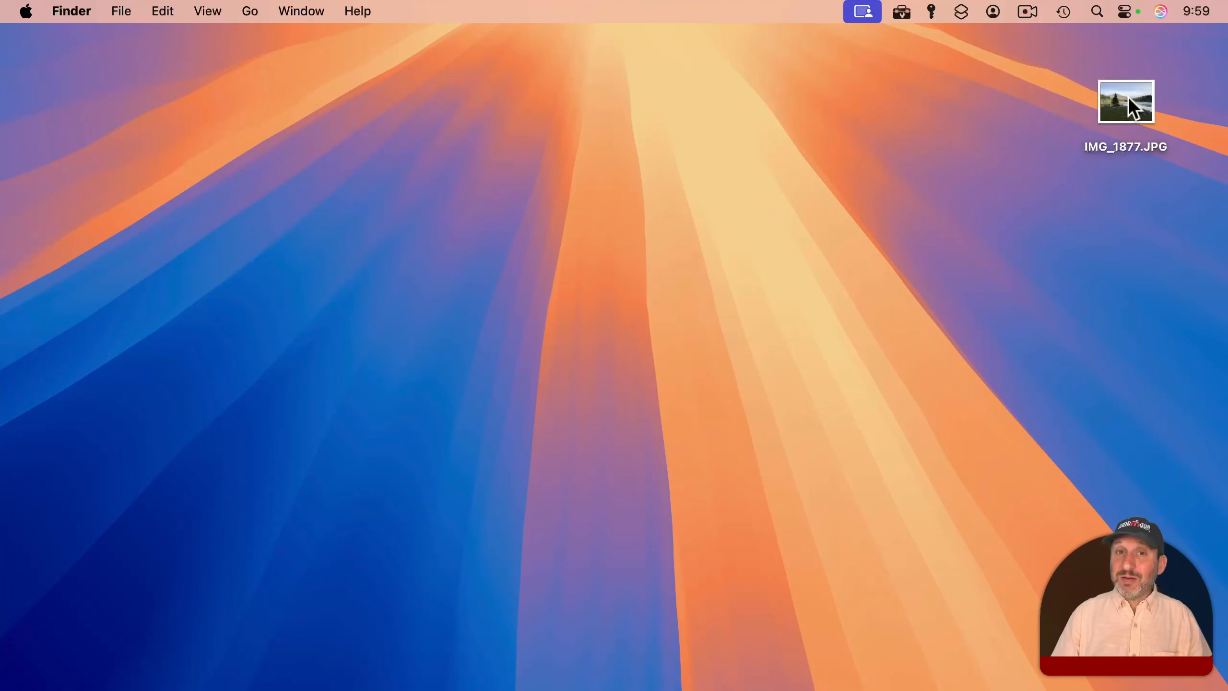
- Open the desktop file IMG_1877.JPG with Pixelmator Pro
left_click(1130, 96, "ctrl")
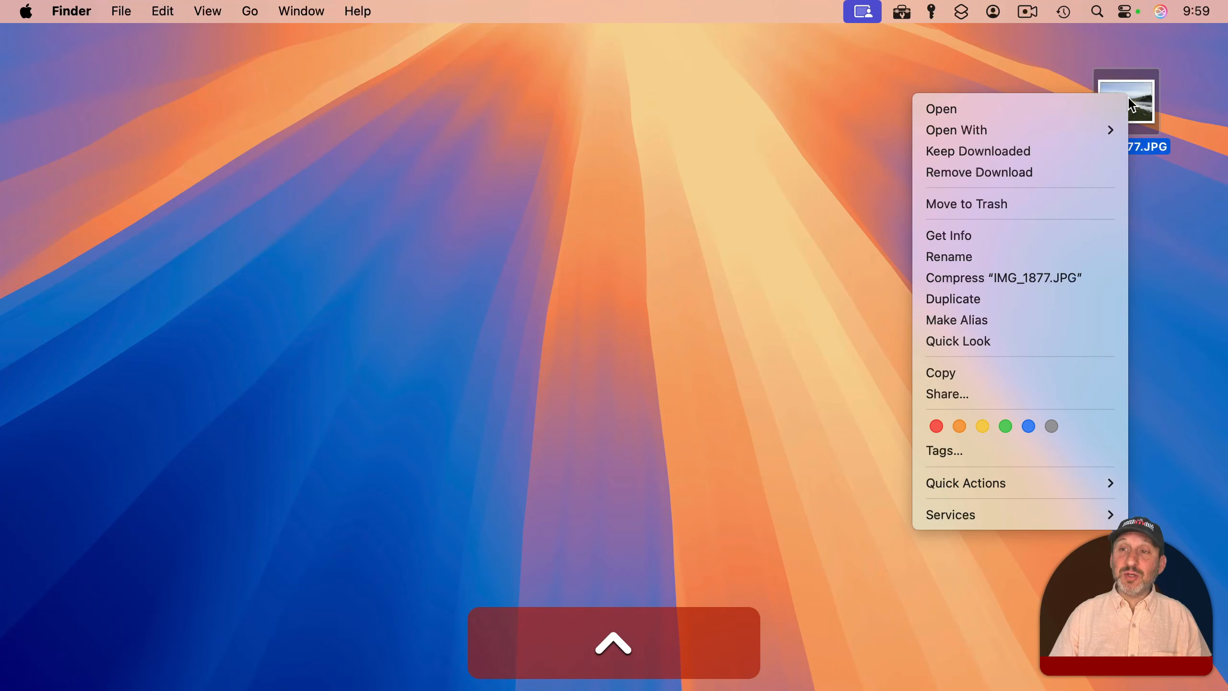
mouse_move(1038, 126)
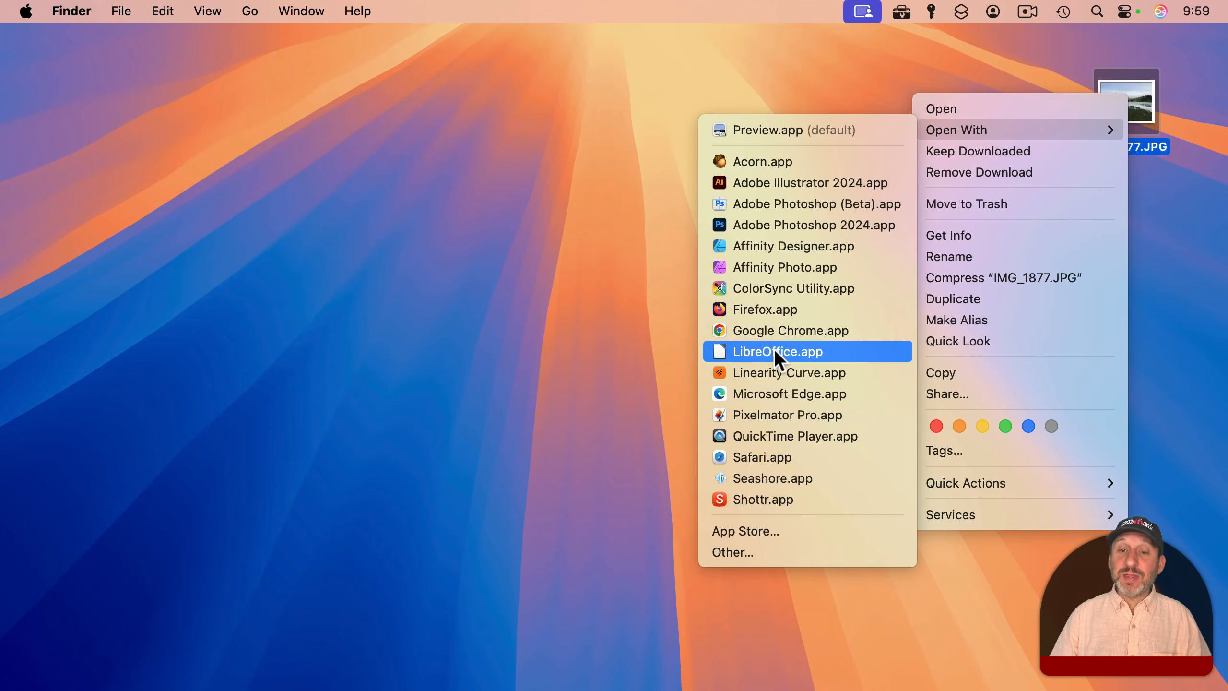
left_click(760, 412)
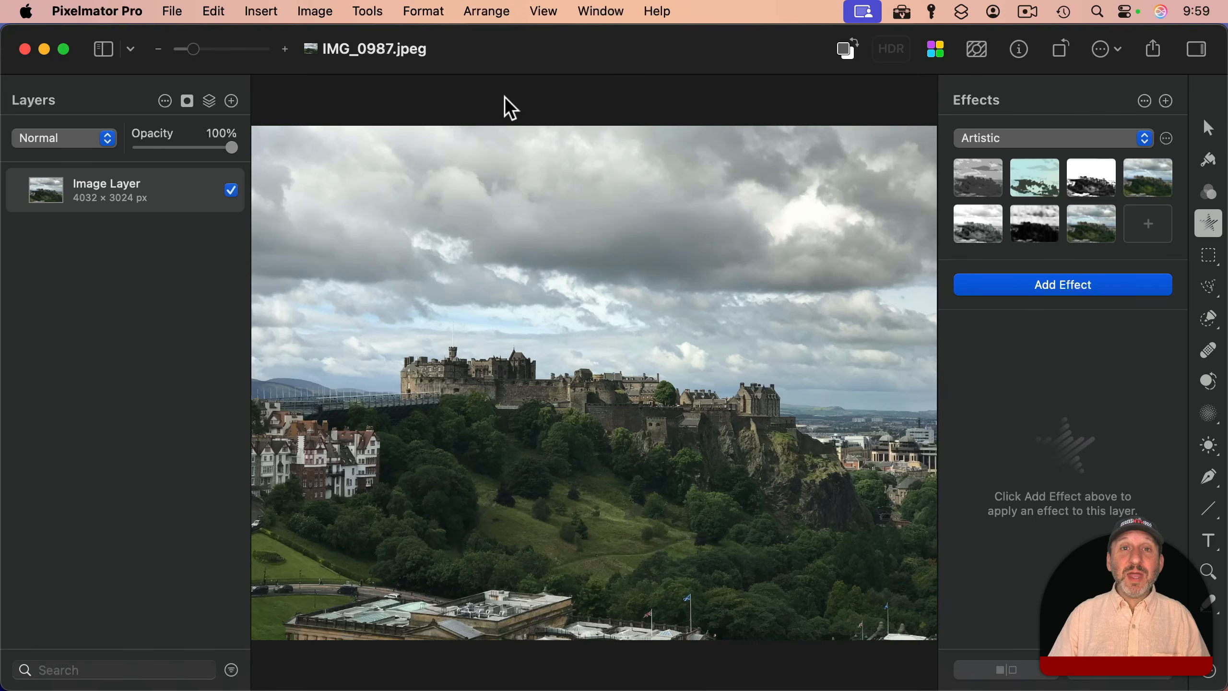
left_click(97, 11)
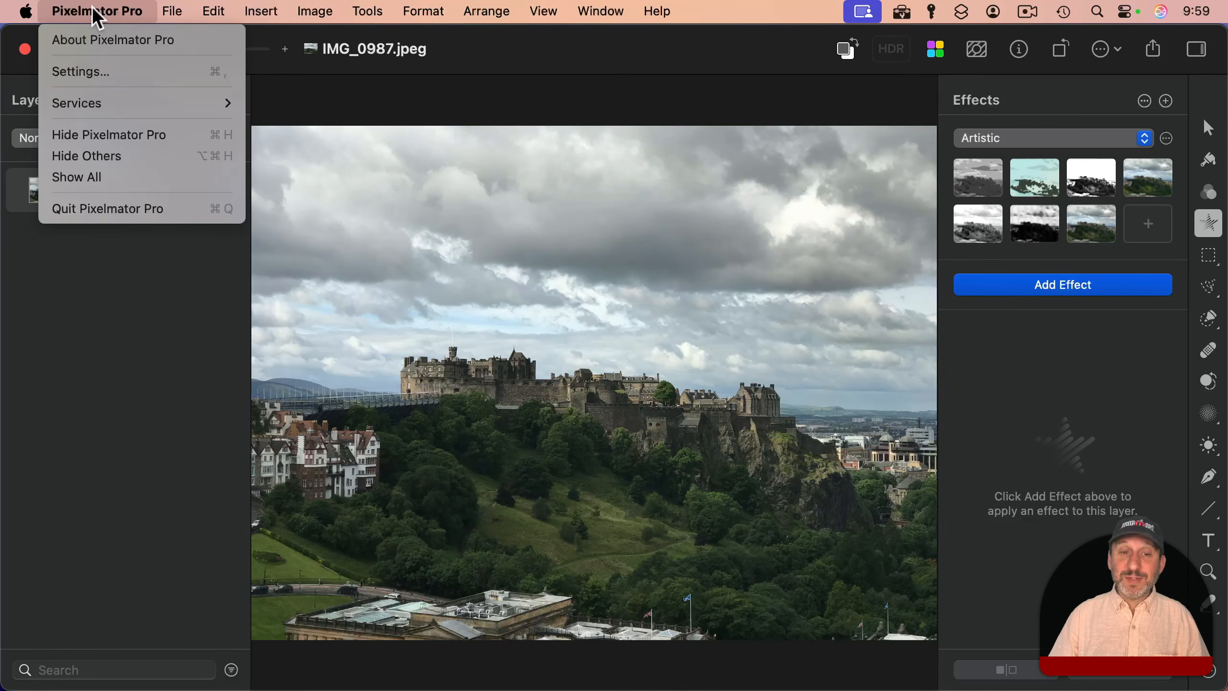
left_click(94, 7)
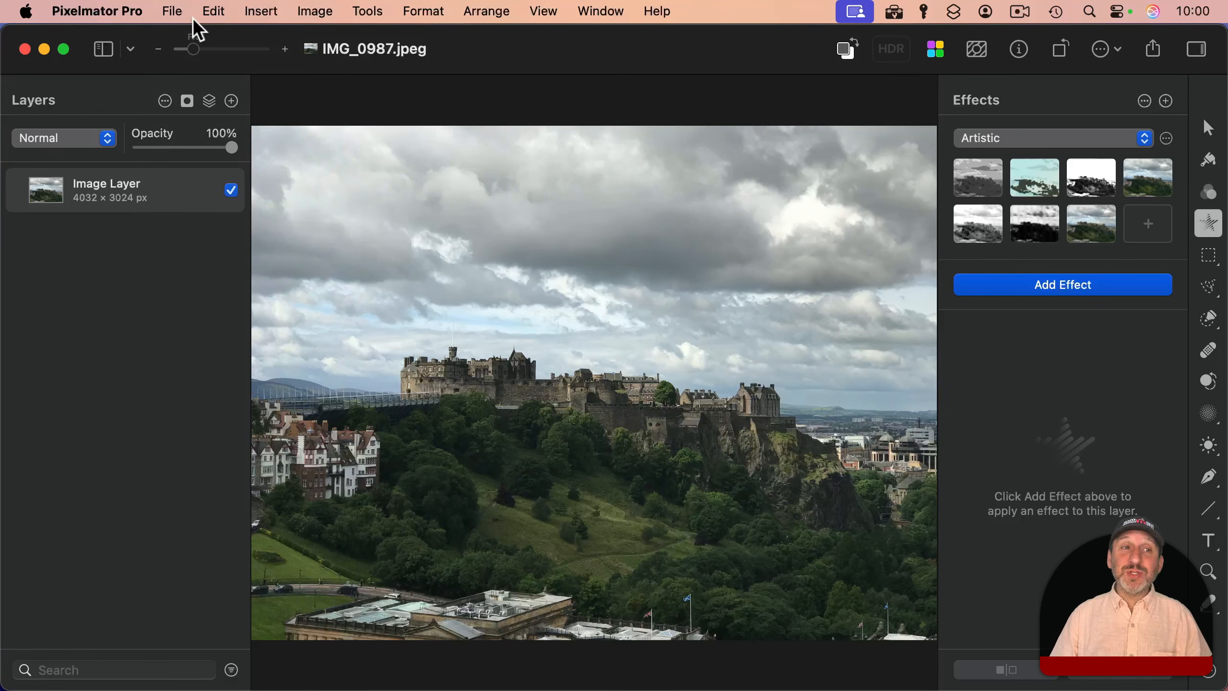
left_click(170, 13)
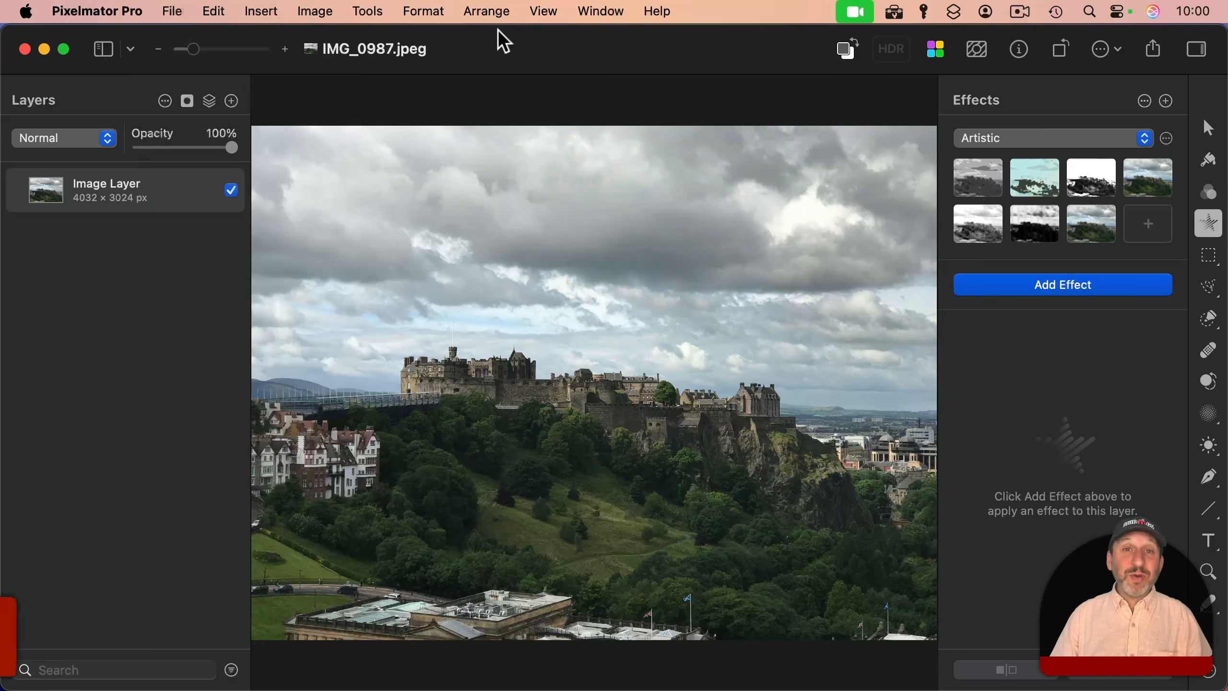
left_click(366, 9)
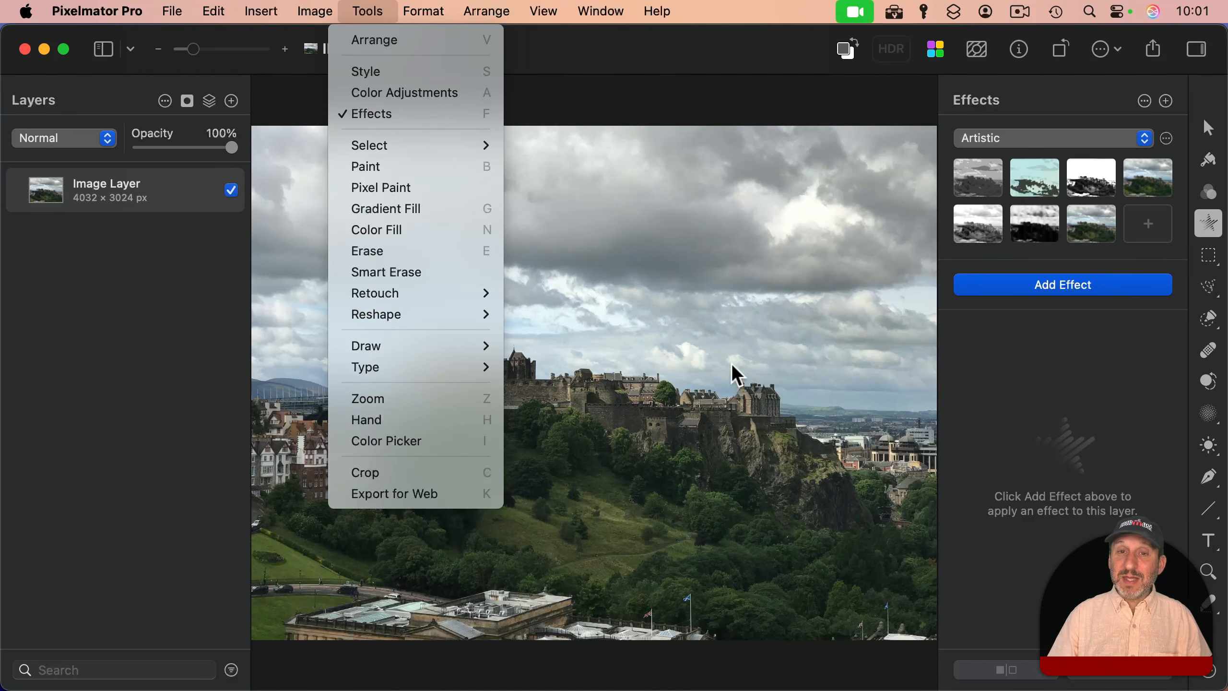
left_click(676, 69)
- Start cropping the castle photo and shrink the crop frame freehand to about 3424 × 2207 px around the castle
key("c")
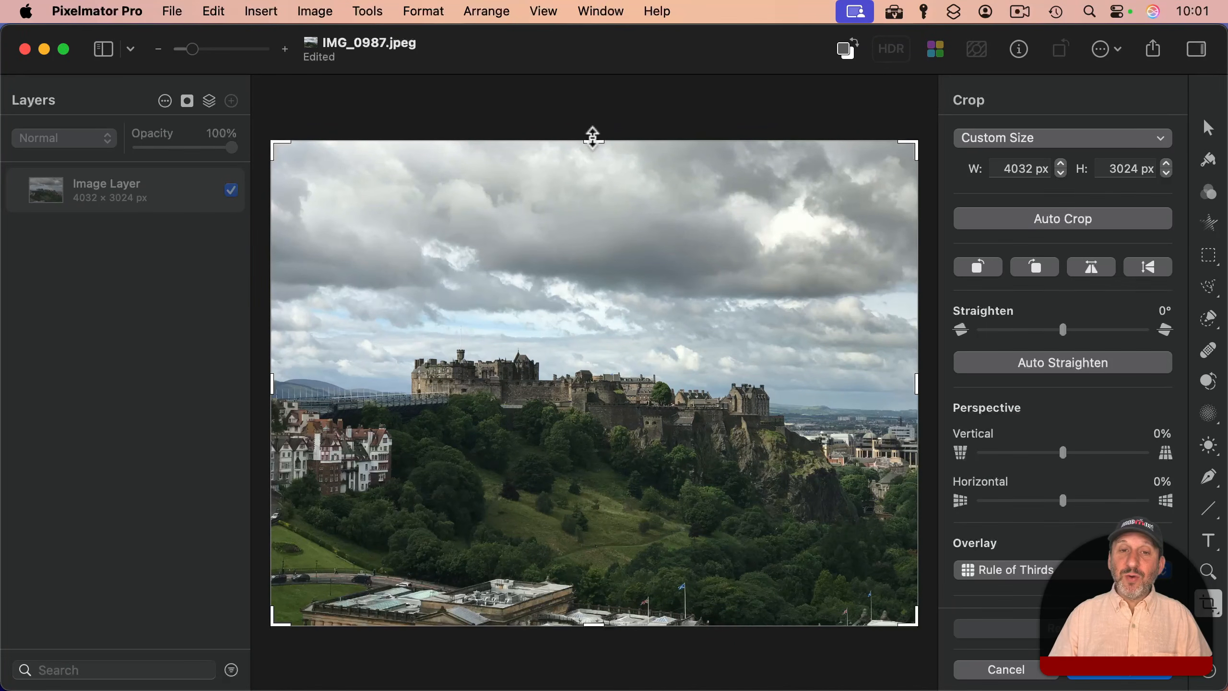
left_click_drag(913, 143, 817, 274)
left_click_drag(659, 323, 710, 270)
left_click_drag(602, 226, 602, 224)
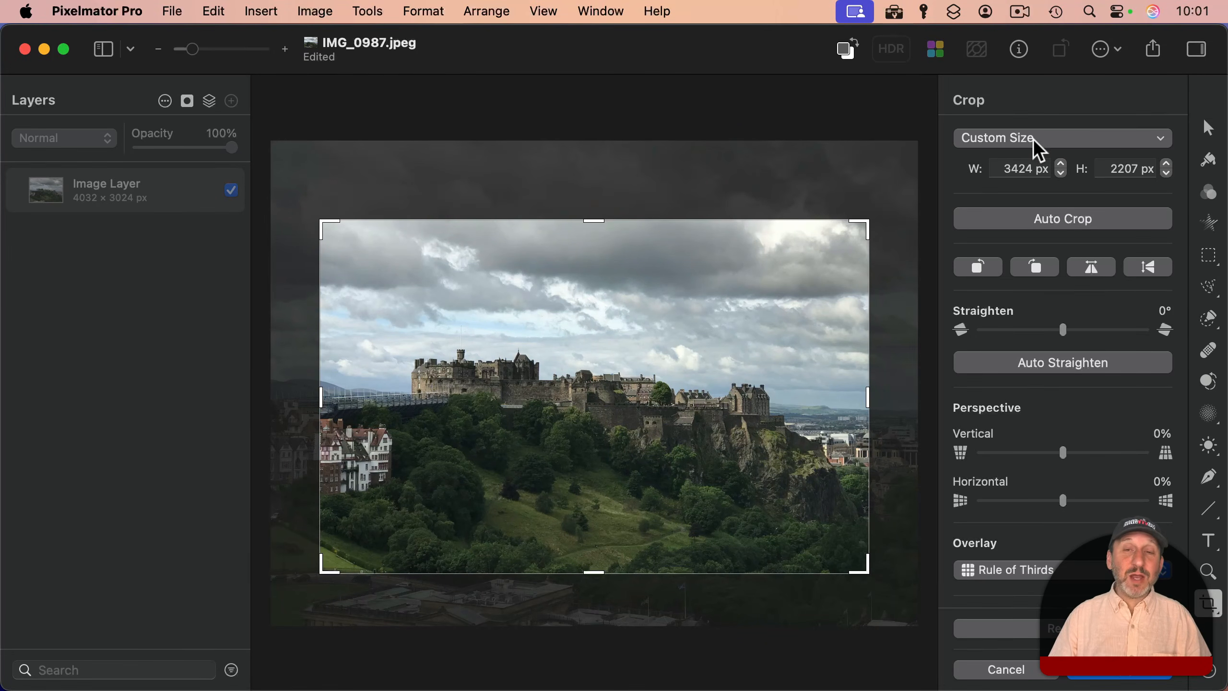
- Set the custom crop size to 3000 × 2000 px and reposition the photo slightly within the frame
left_click(1013, 170)
left_click(1126, 168)
left_click(1025, 170)
type("3000")
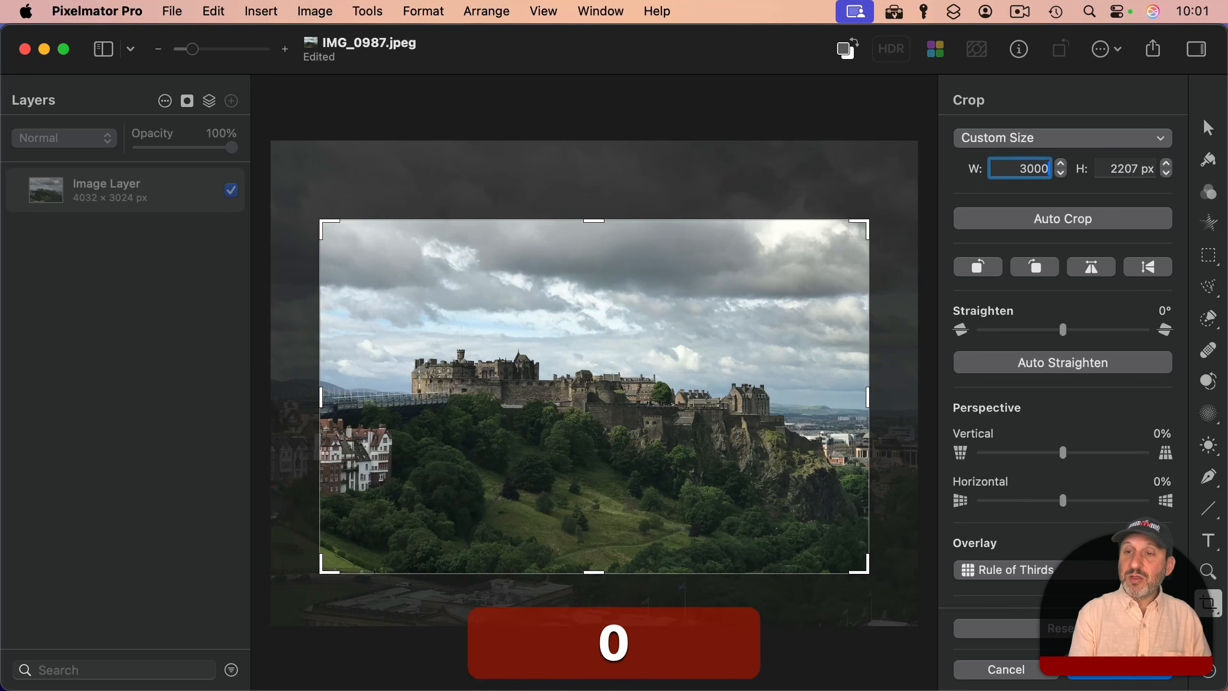
key("Tab")
type("20")
key("Tab")
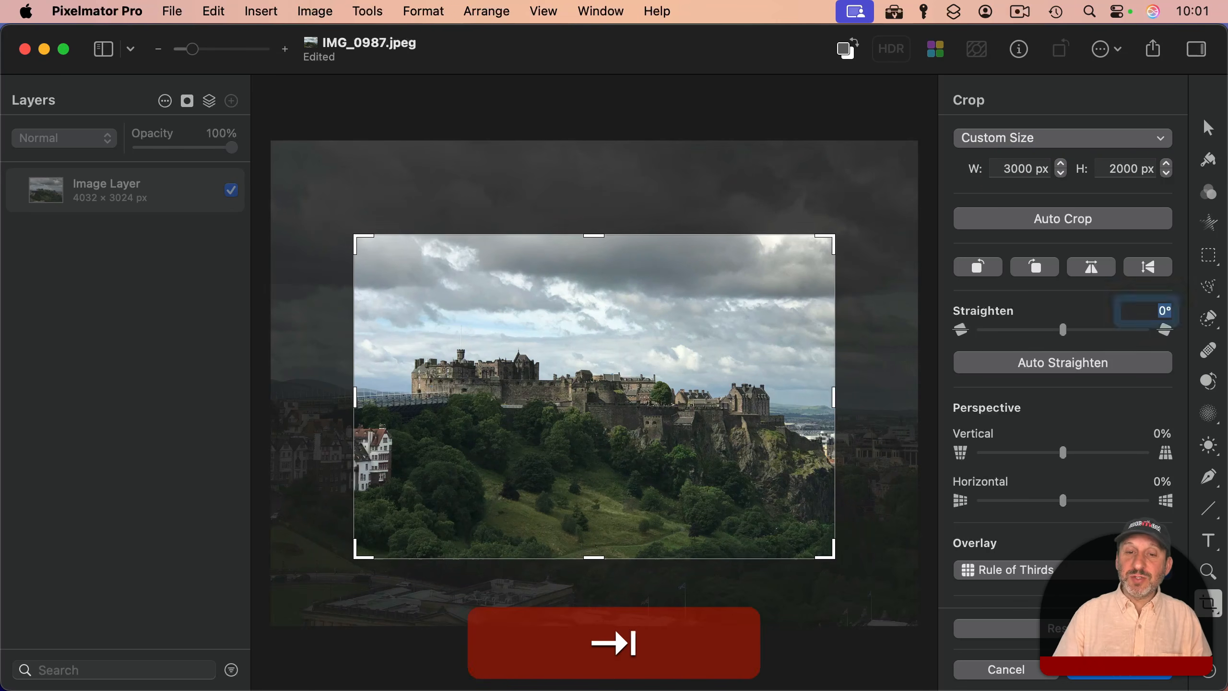
mouse_move(634, 345)
left_mouse_down()
mouse_move(603, 362)
mouse_move(618, 343)
mouse_move(635, 360)
left_mouse_up()
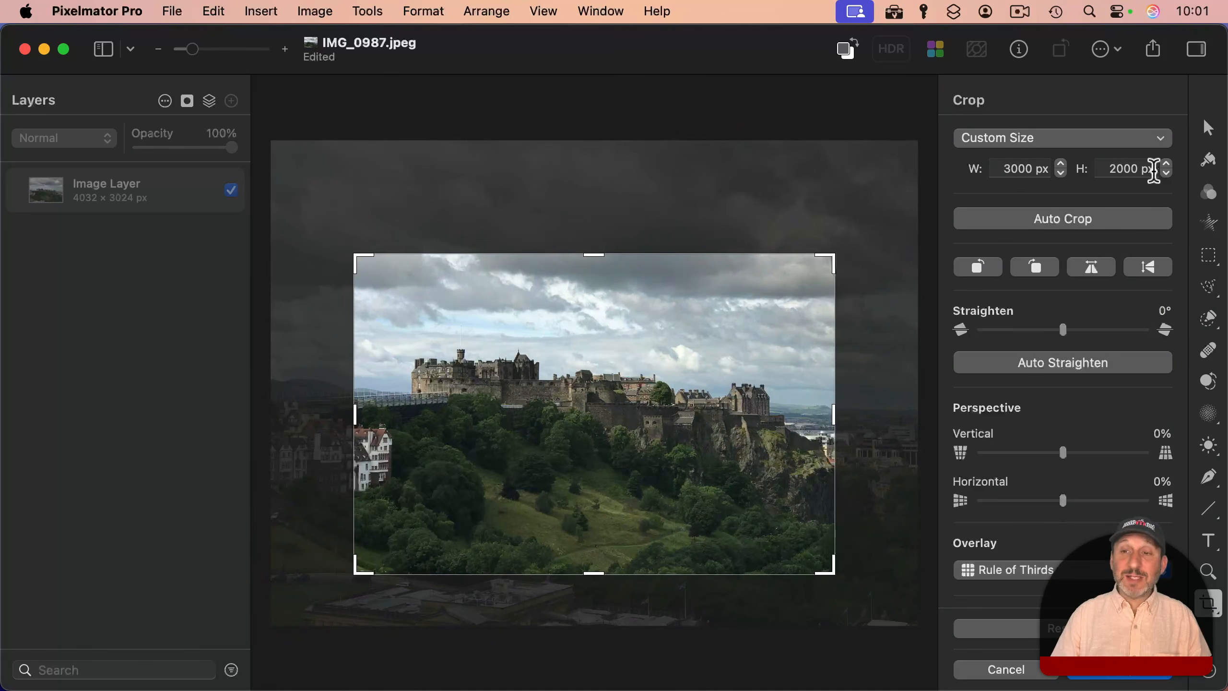
- Constrain the crop frame to the Square aspect ratio preset
left_click(1034, 140)
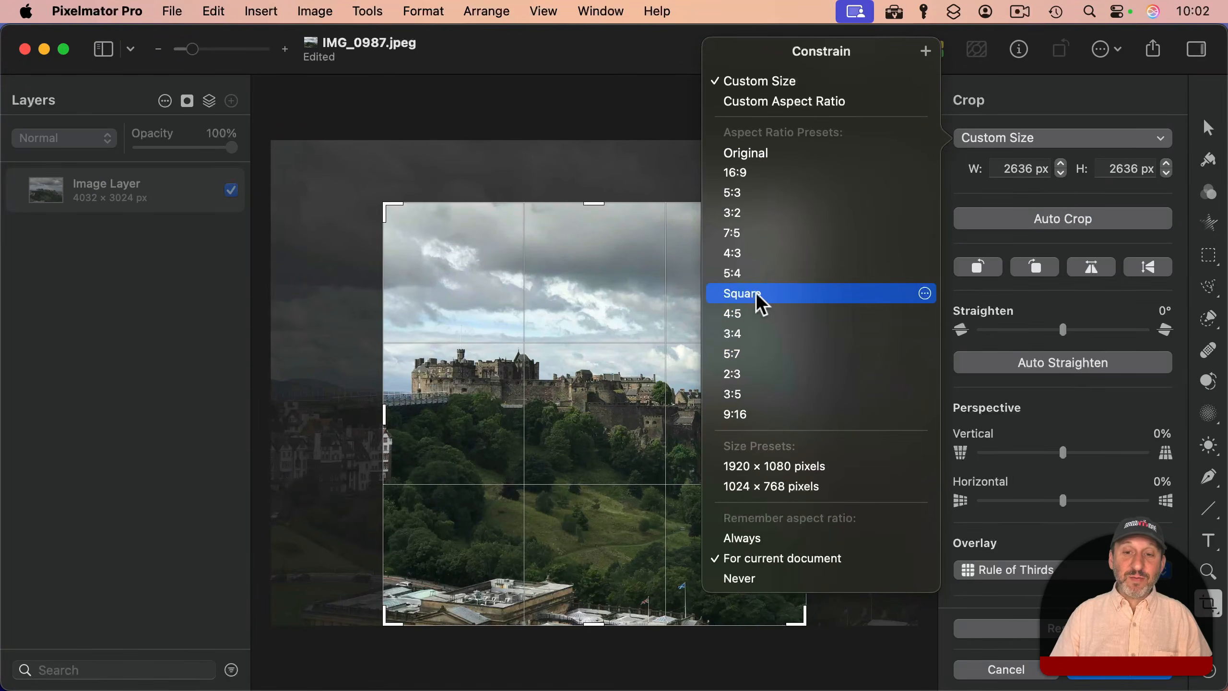
left_click(761, 304)
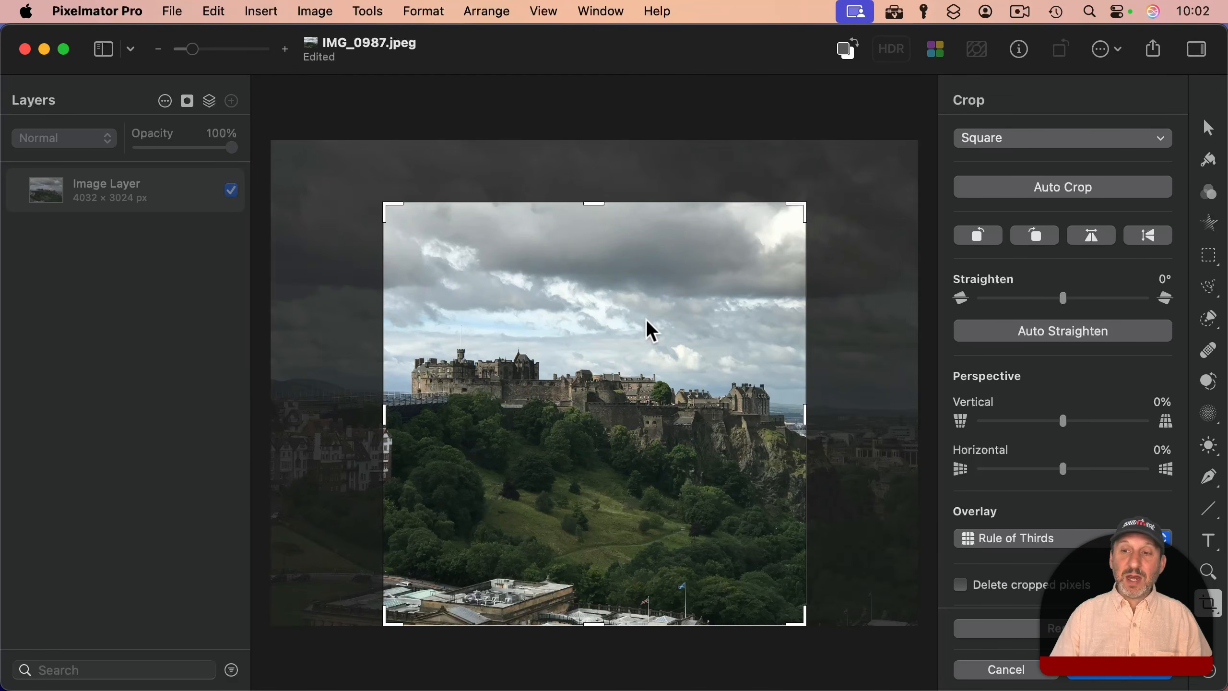
- Constrain the crop frame to the 3:2 aspect ratio and set the aspect ratio to be remembered always
left_click(1015, 138)
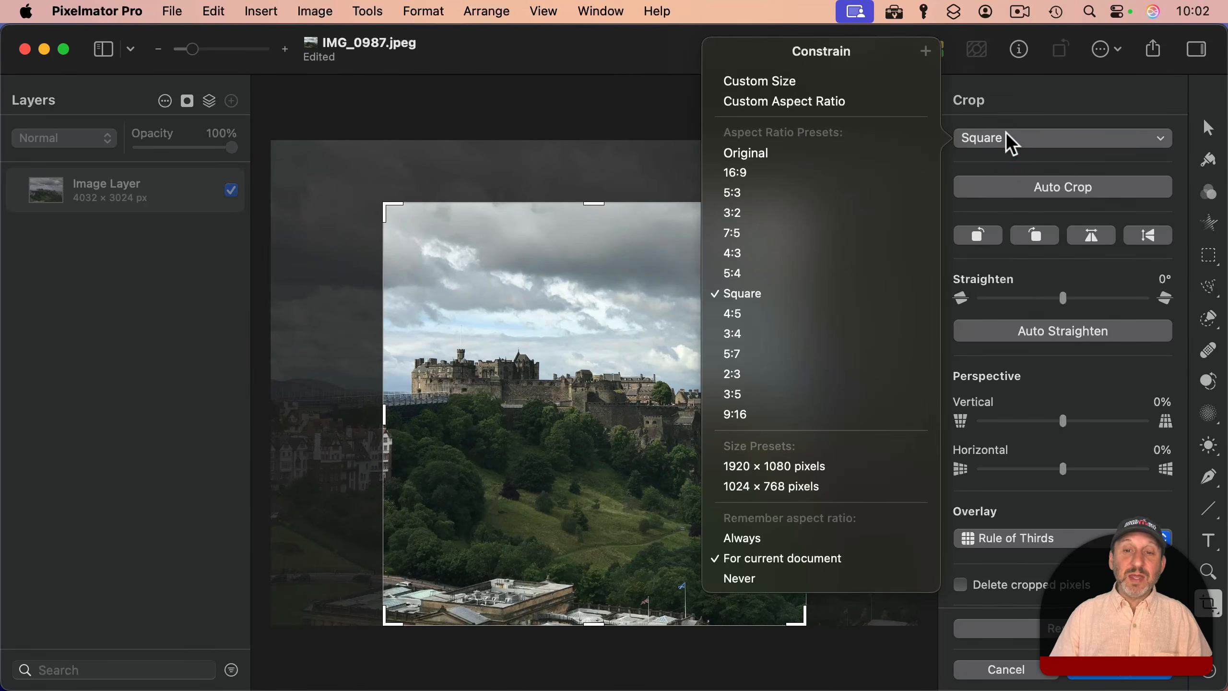
left_click(801, 212)
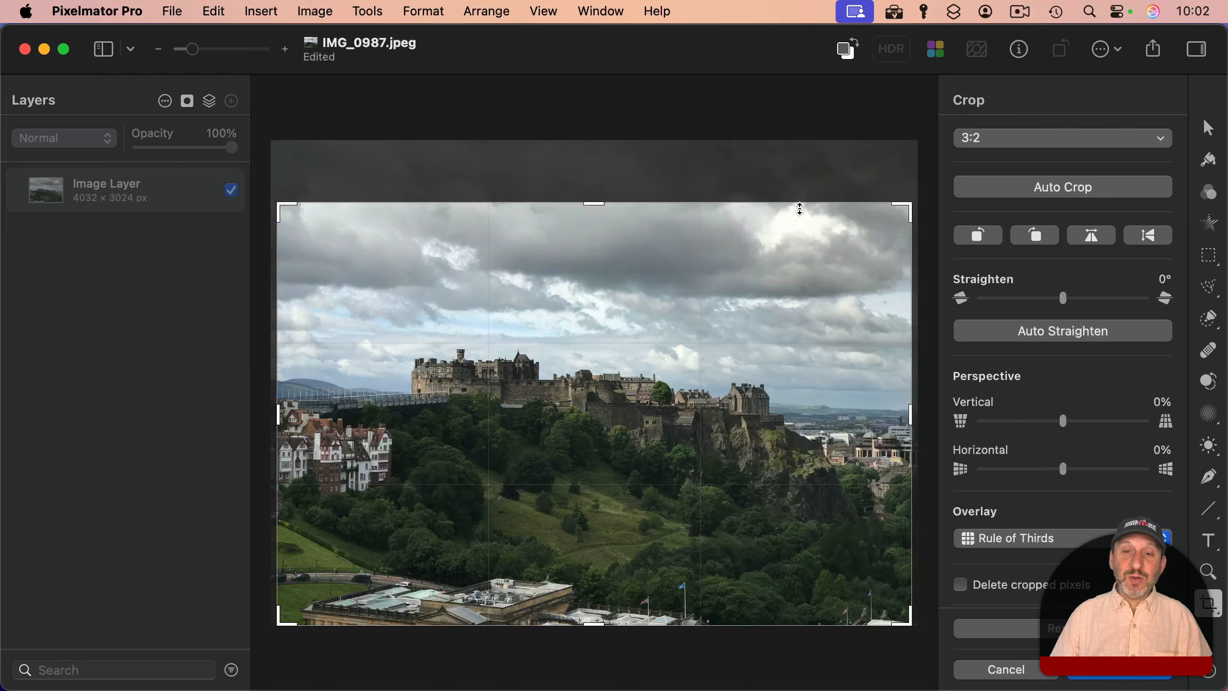
left_click(1006, 139)
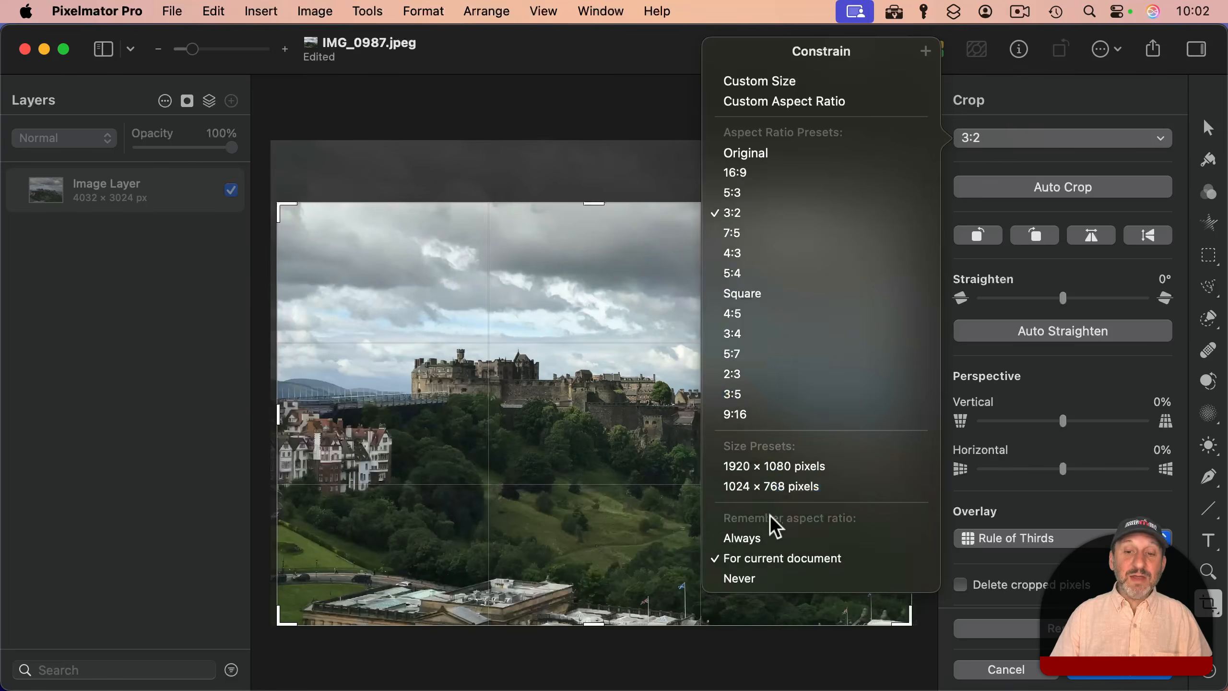
left_click(743, 538)
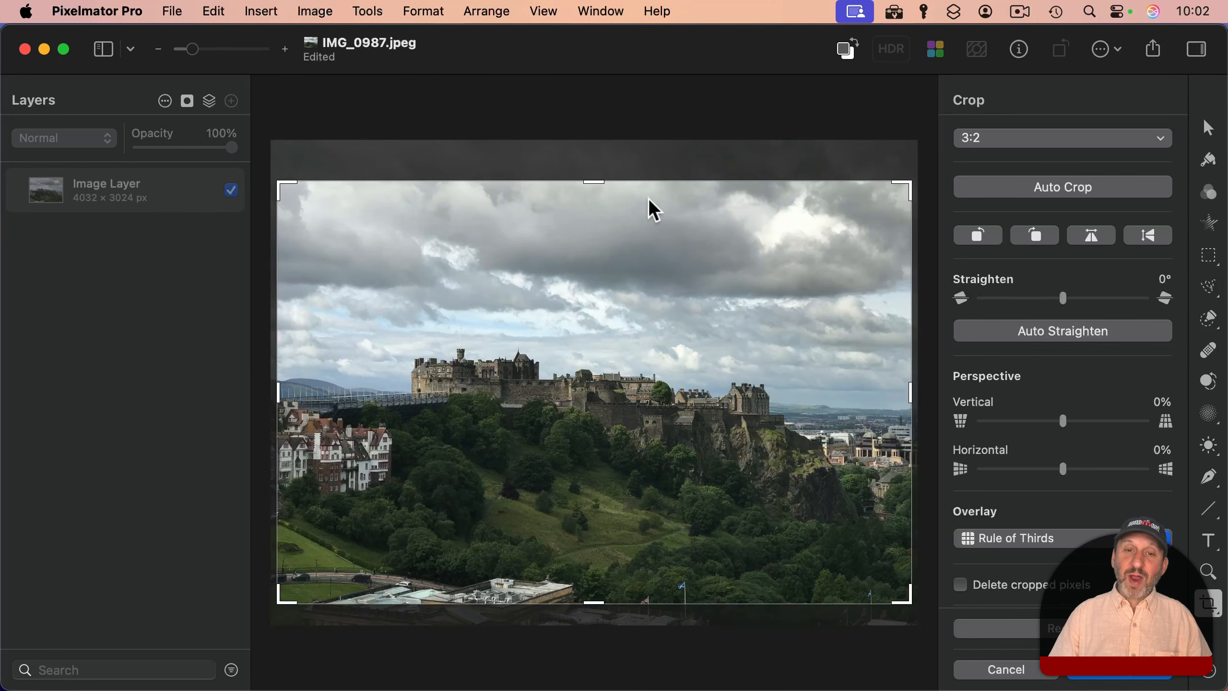
- Resize and reposition the 3:2 crop frame by hand, and replace that framing with an automatic crop
left_click_drag(602, 186, 606, 271)
left_click_drag(605, 369, 597, 341)
left_click(1040, 189)
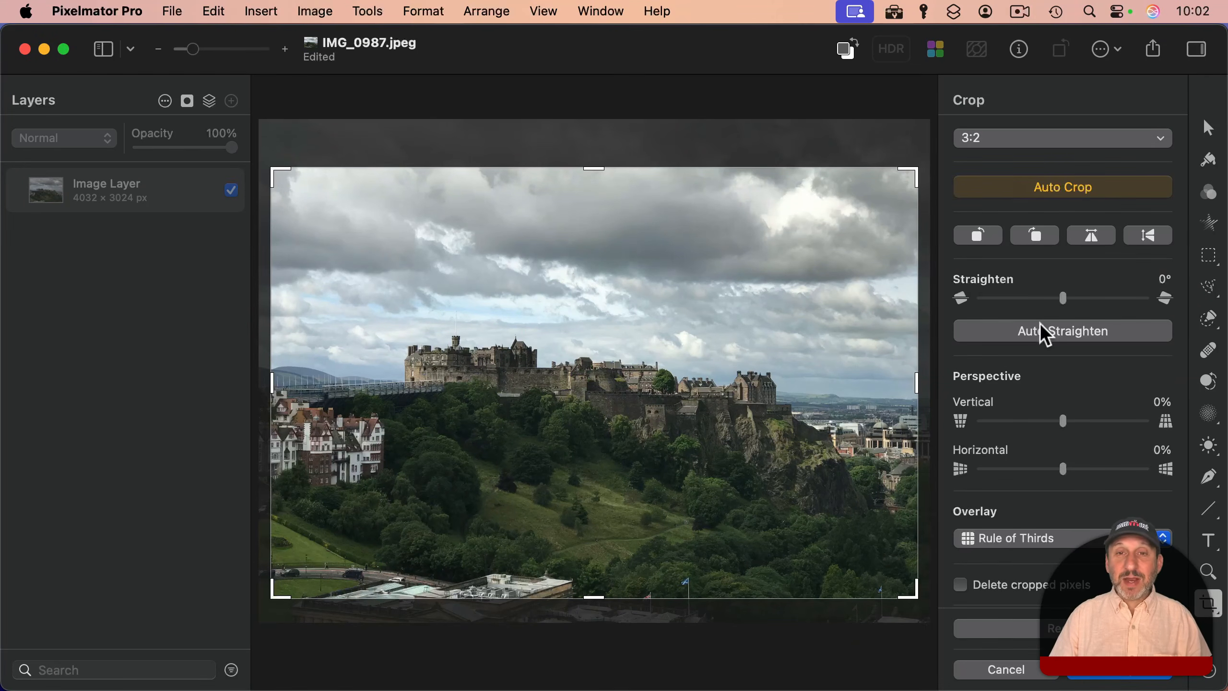
- Try the Straighten and vertical Perspective adjustments, return both to 0, and apply the crop
mouse_move(1065, 303)
left_mouse_down()
mouse_move(1047, 304)
mouse_move(1089, 305)
mouse_move(1063, 304)
left_mouse_up()
mouse_move(1063, 421)
left_mouse_down()
mouse_move(1036, 420)
mouse_move(1112, 421)
mouse_move(1060, 421)
left_mouse_up()
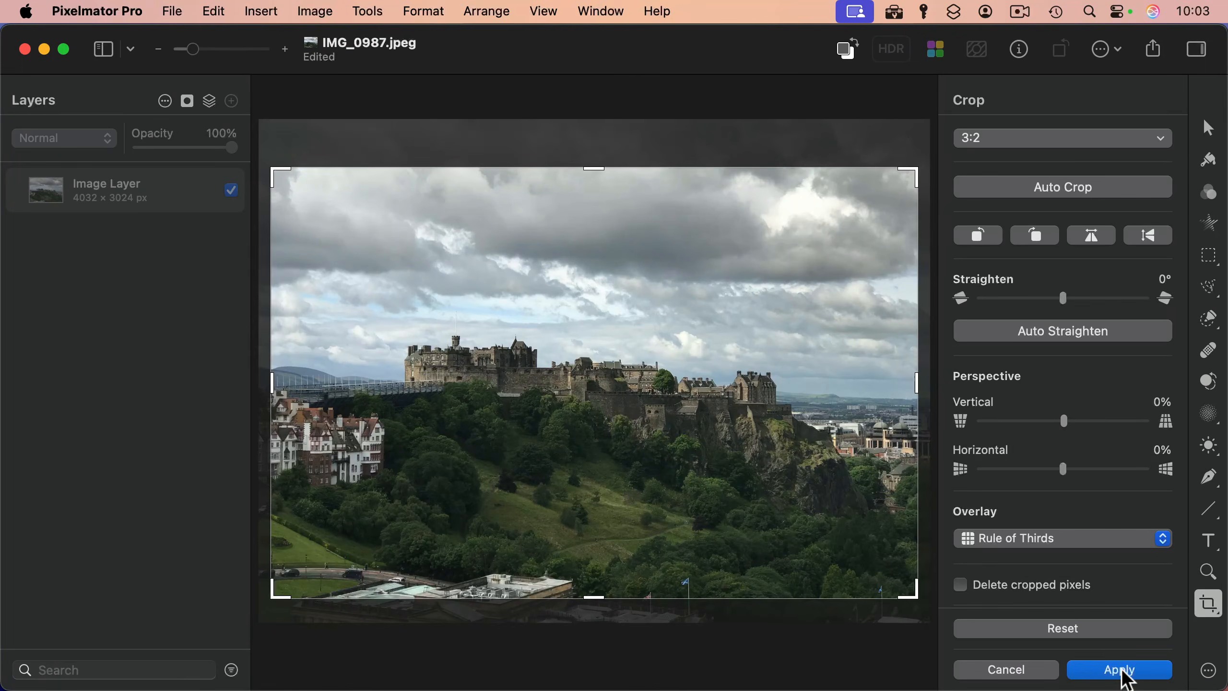
left_click(1121, 671)
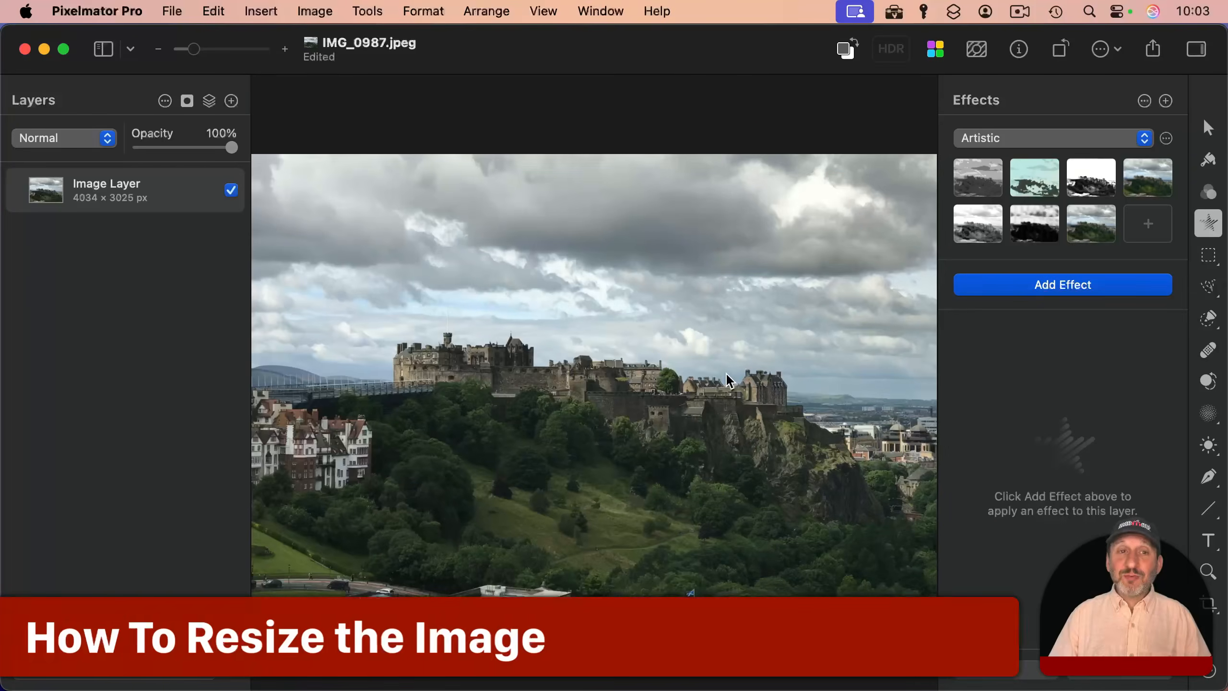
- Resize the castle image to a width of 2000 pixels, scaling proportionally and resampling with the Bilinear algorithm
left_click(314, 11)
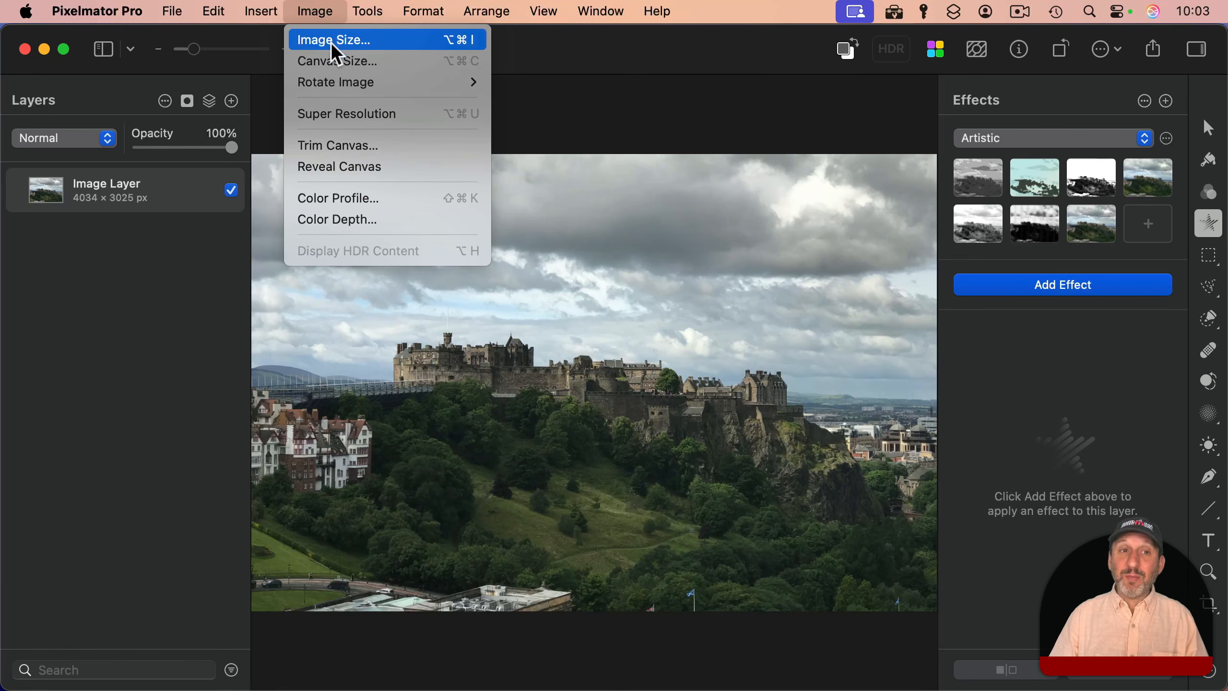
left_click(334, 42)
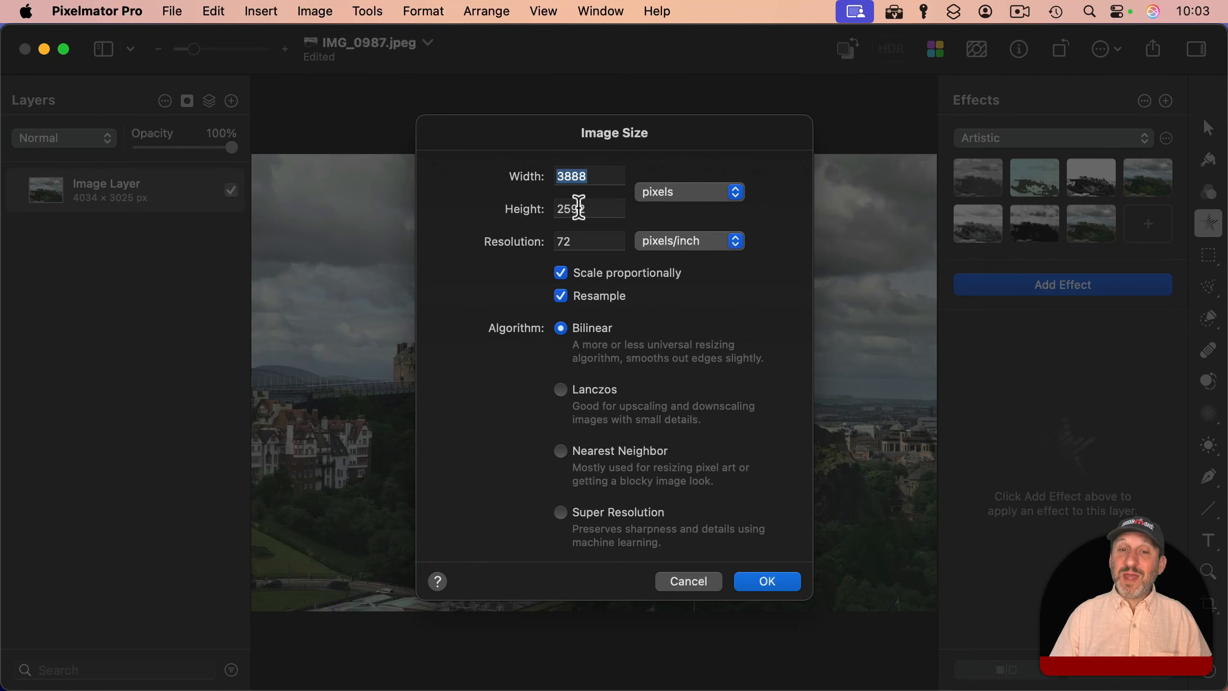
left_click(669, 191)
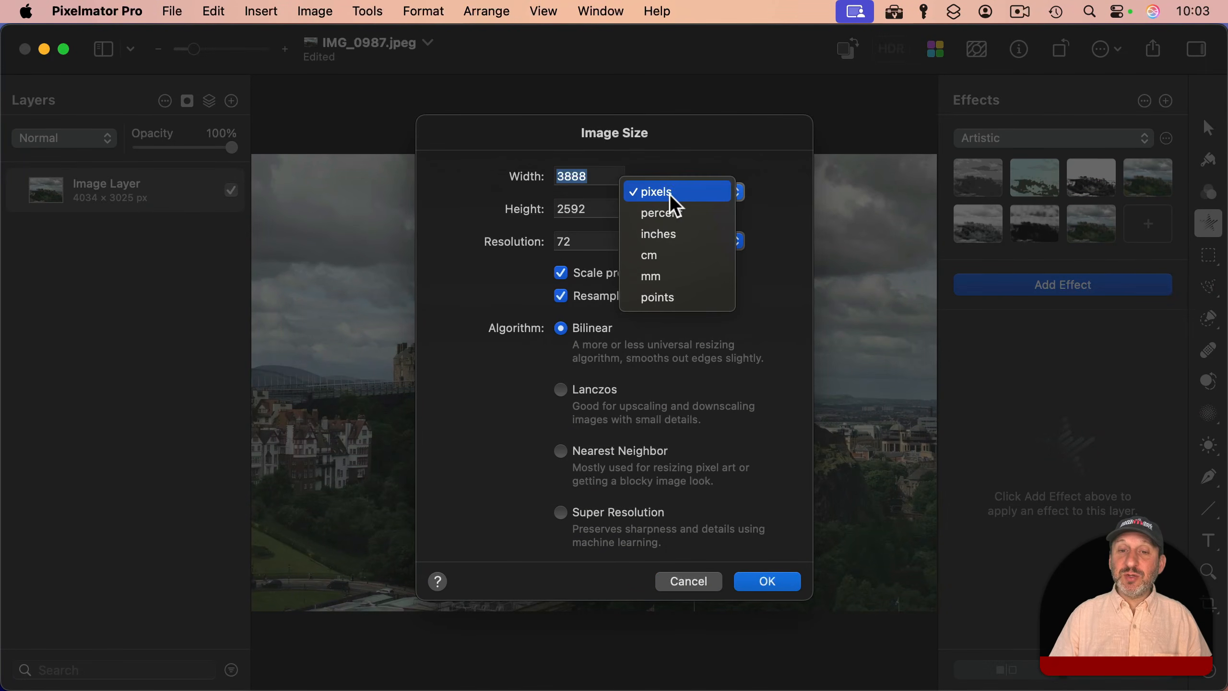
left_click(669, 127)
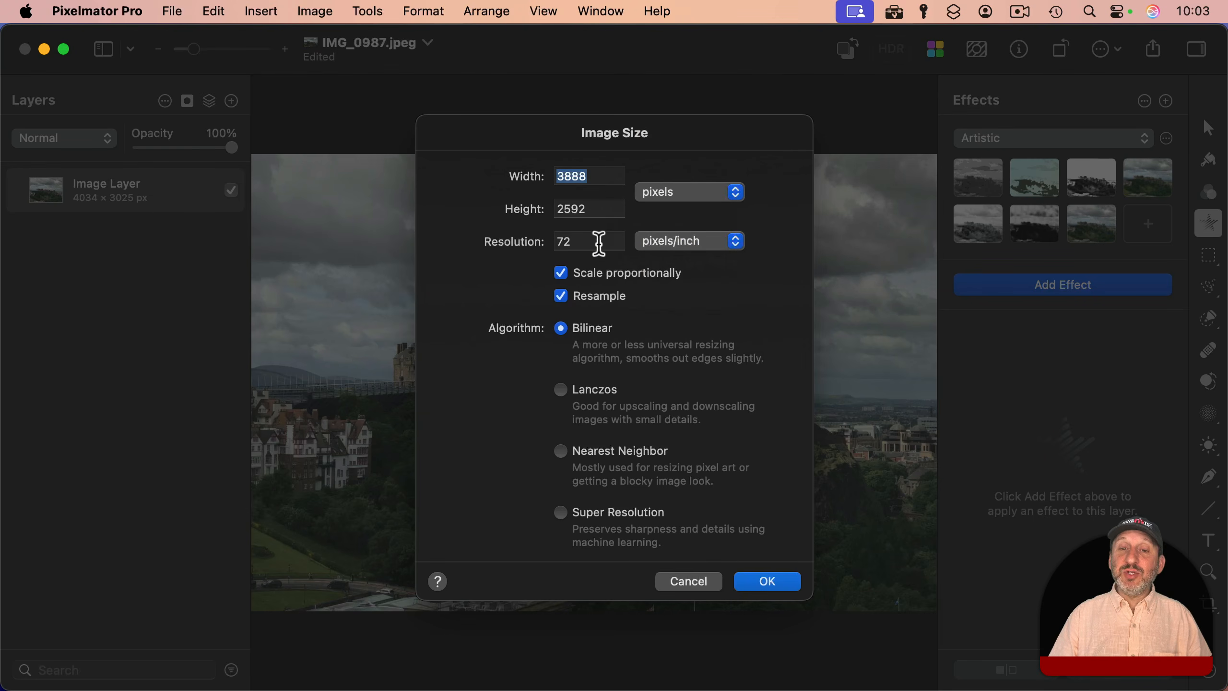
left_click(604, 179)
left_click_drag(604, 179, 528, 181)
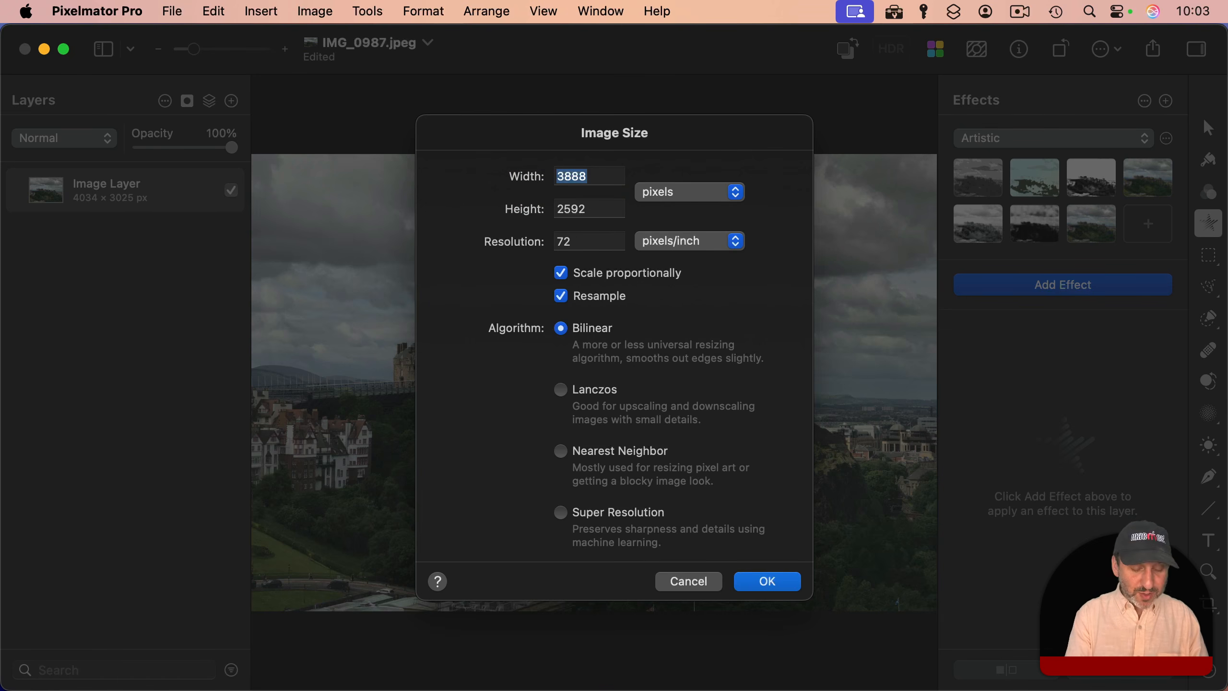
type("2000")
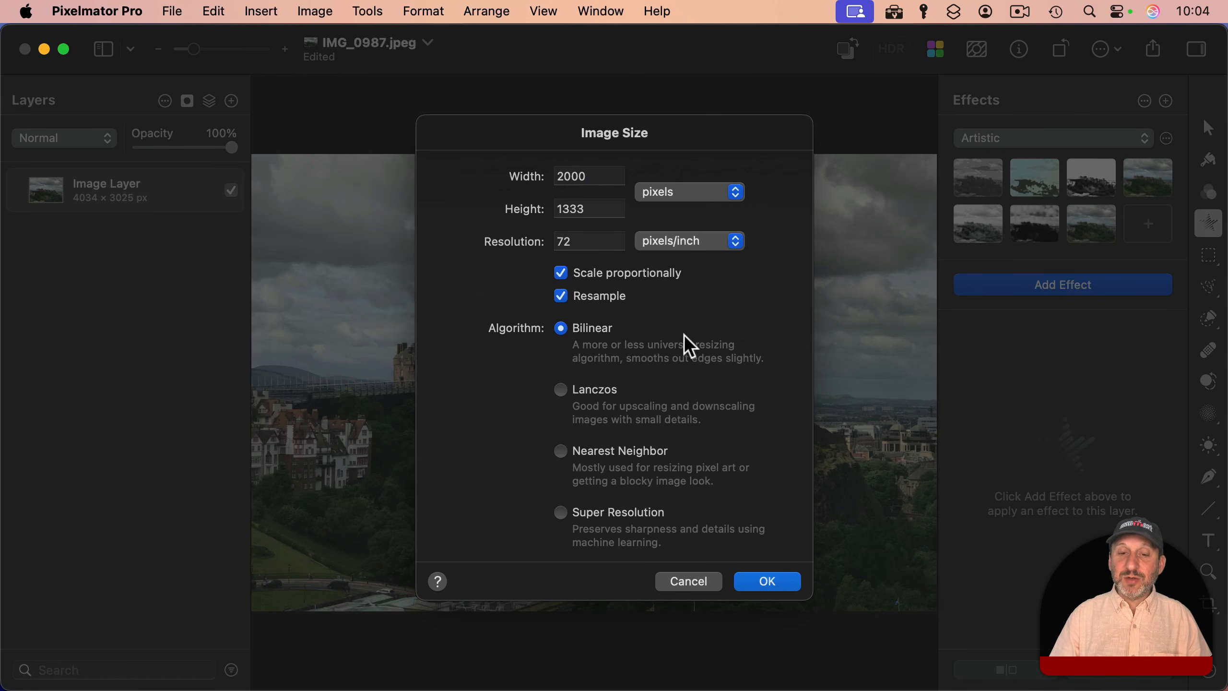
left_click(790, 591)
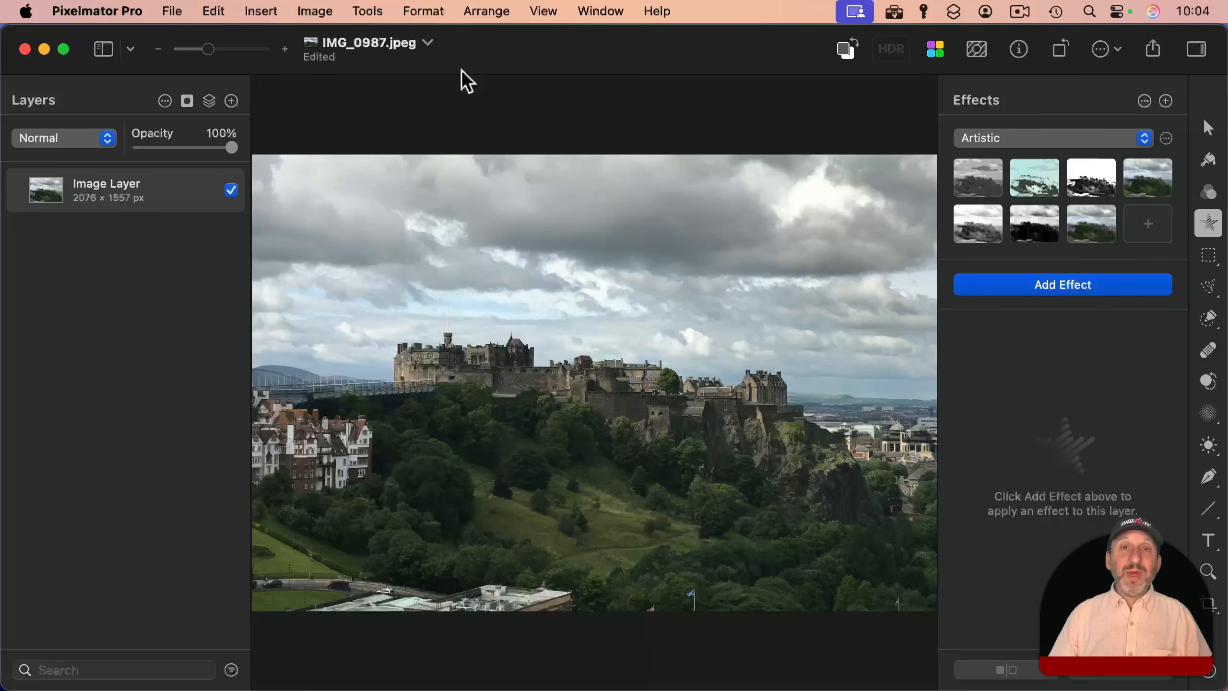
- Undo the image size change
left_click(329, 14)
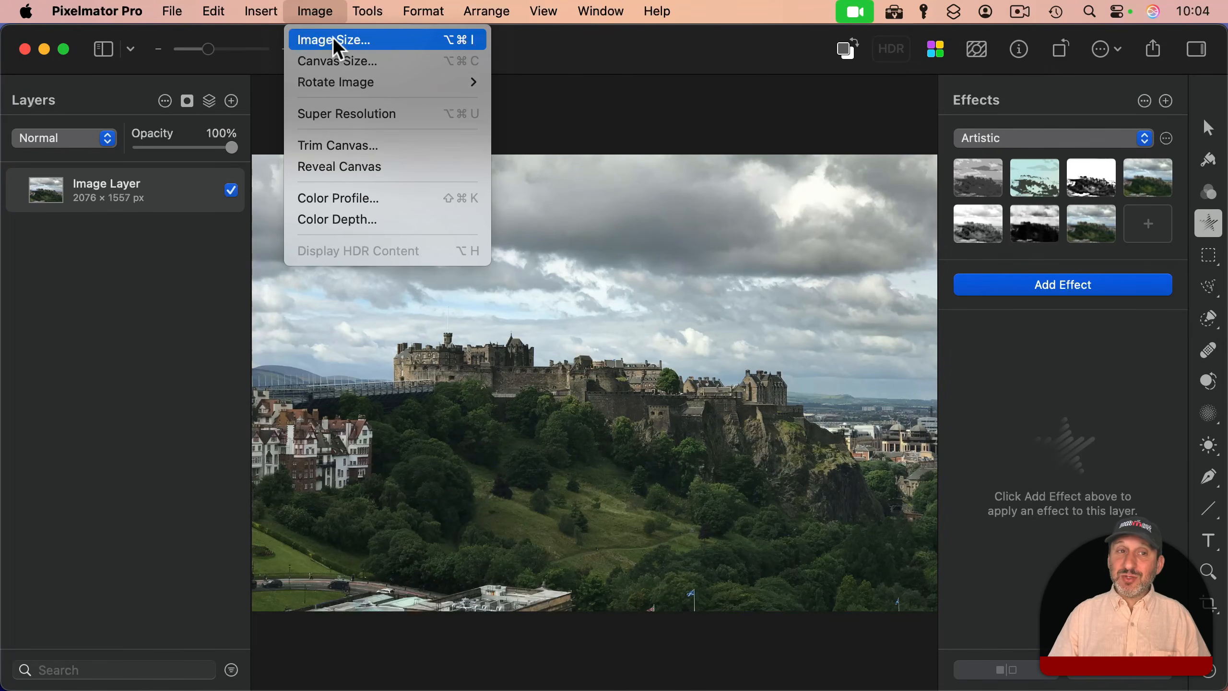
left_click(319, 14)
left_click(213, 12)
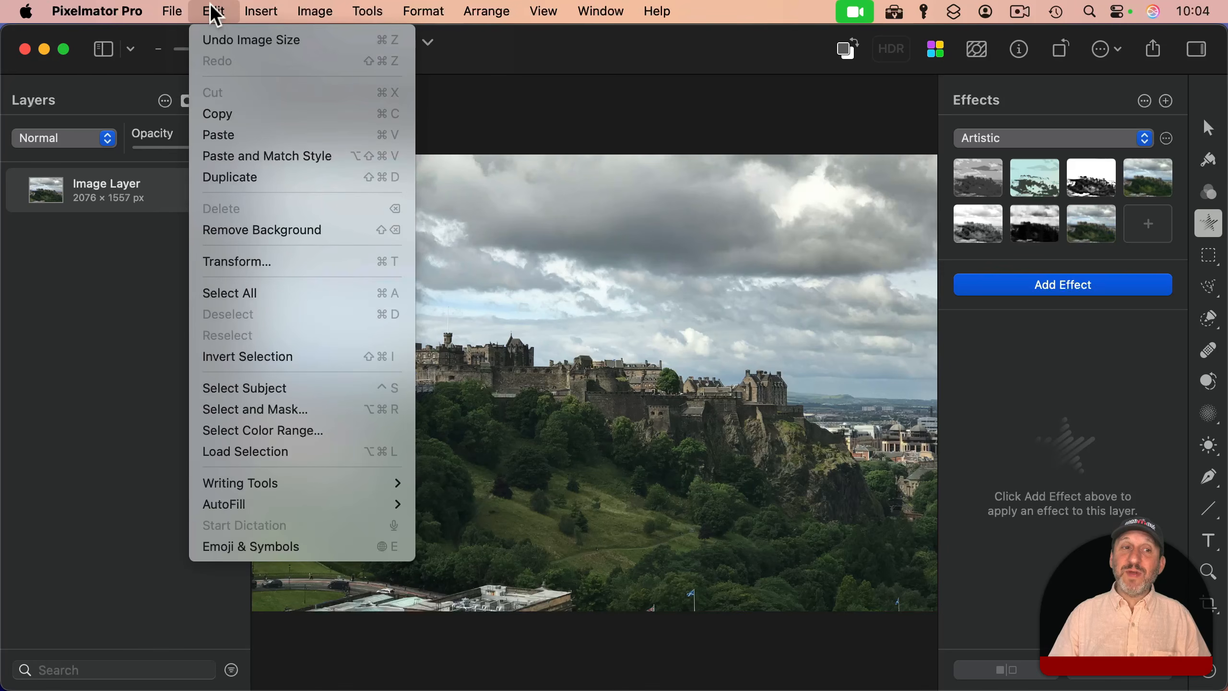
left_click(221, 40)
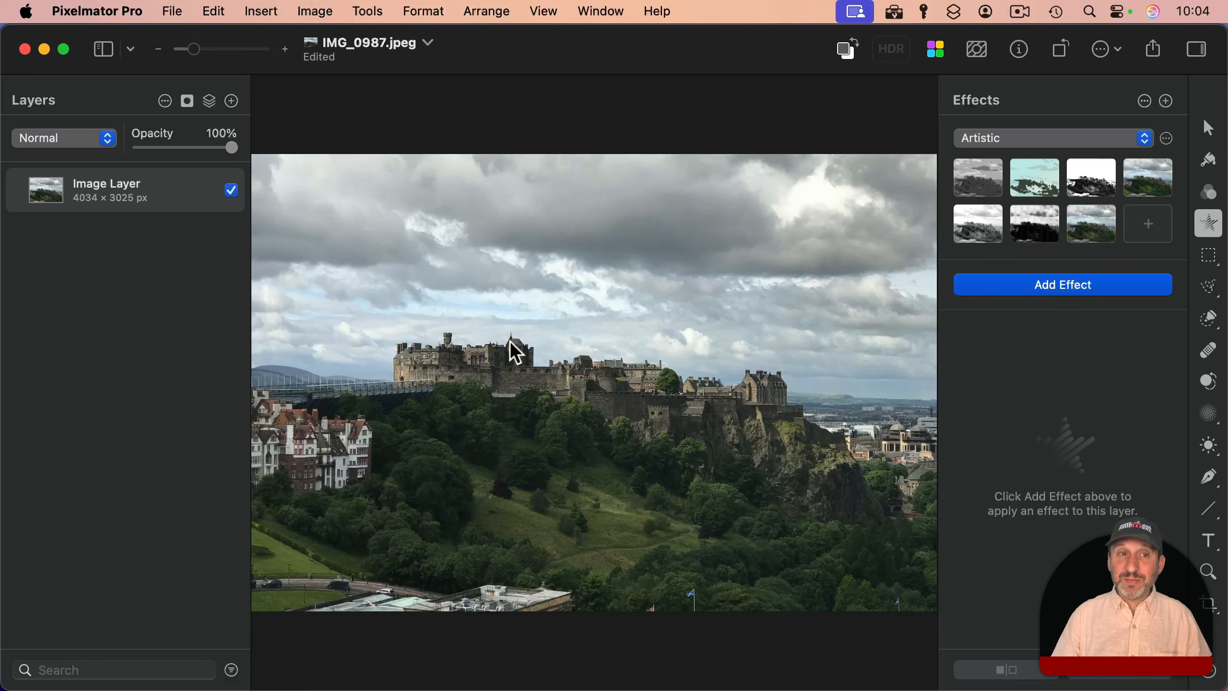
- Start exporting the castle image in JPEG format and set the quality to 80%
left_click(172, 12)
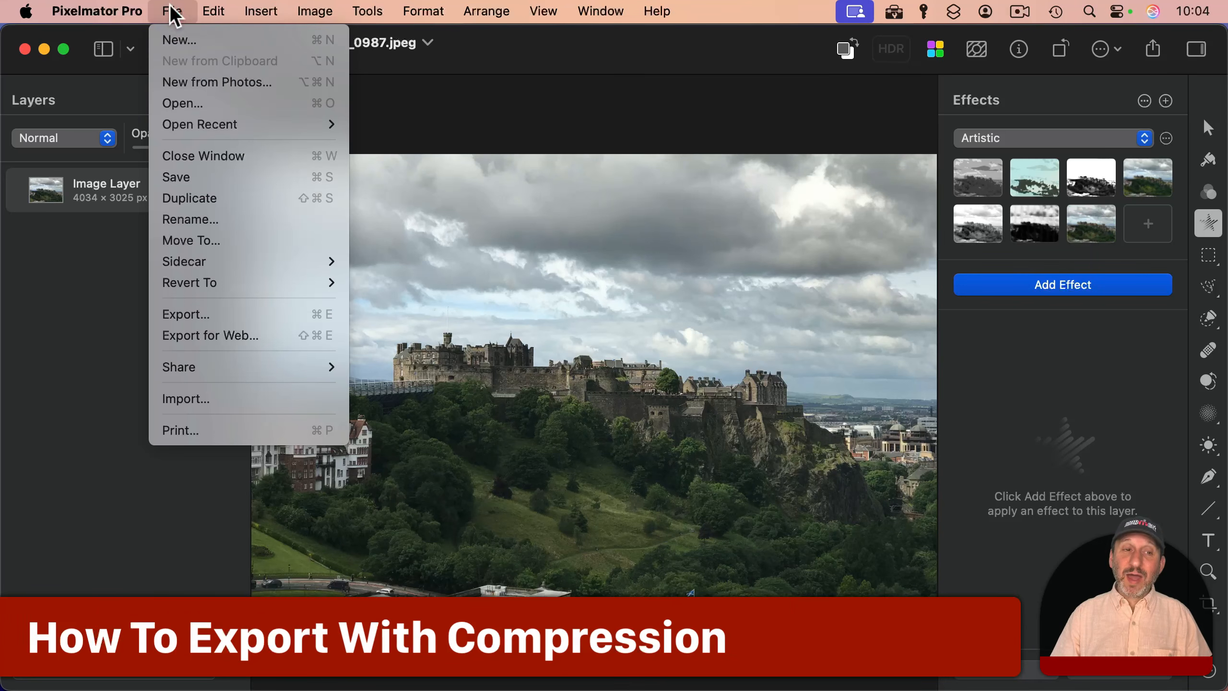
left_click(209, 314)
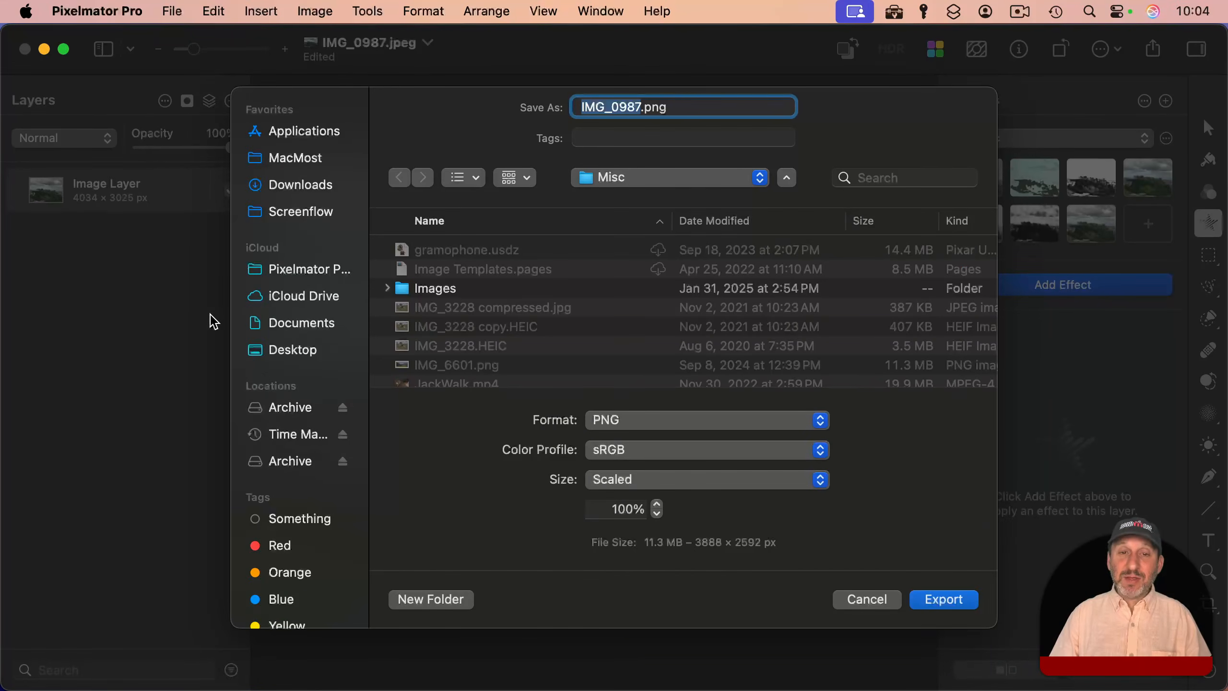
left_click(624, 422)
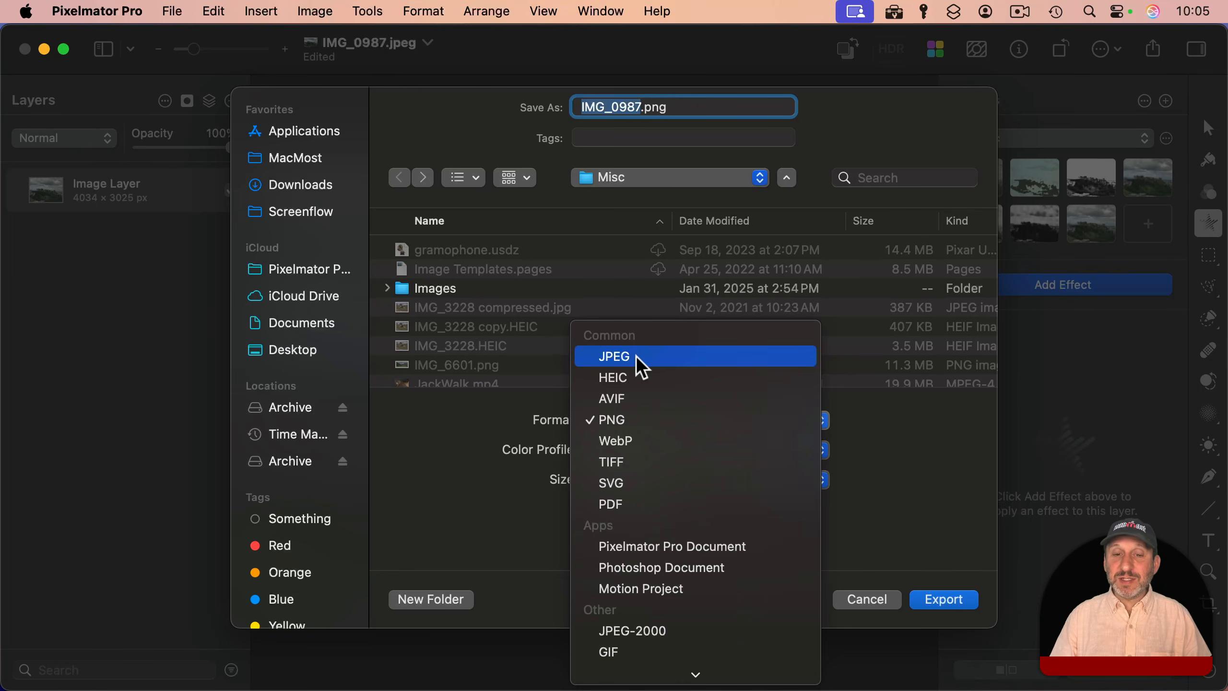
left_click(642, 368)
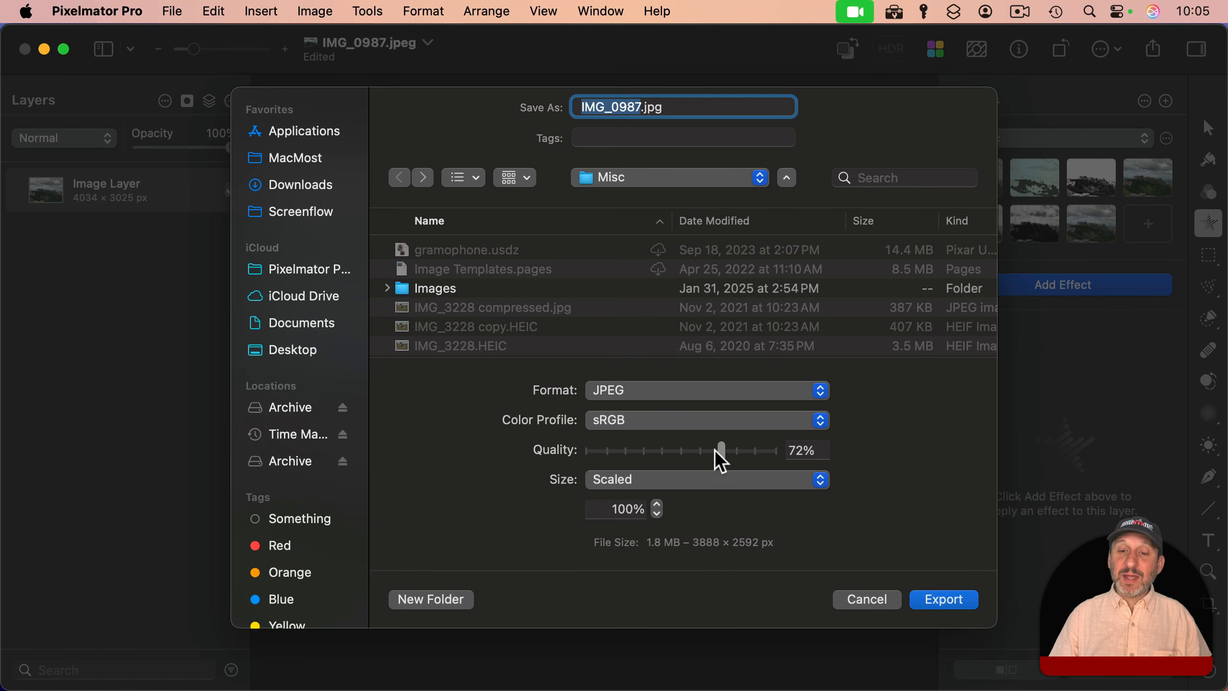
left_click_drag(719, 454, 695, 450)
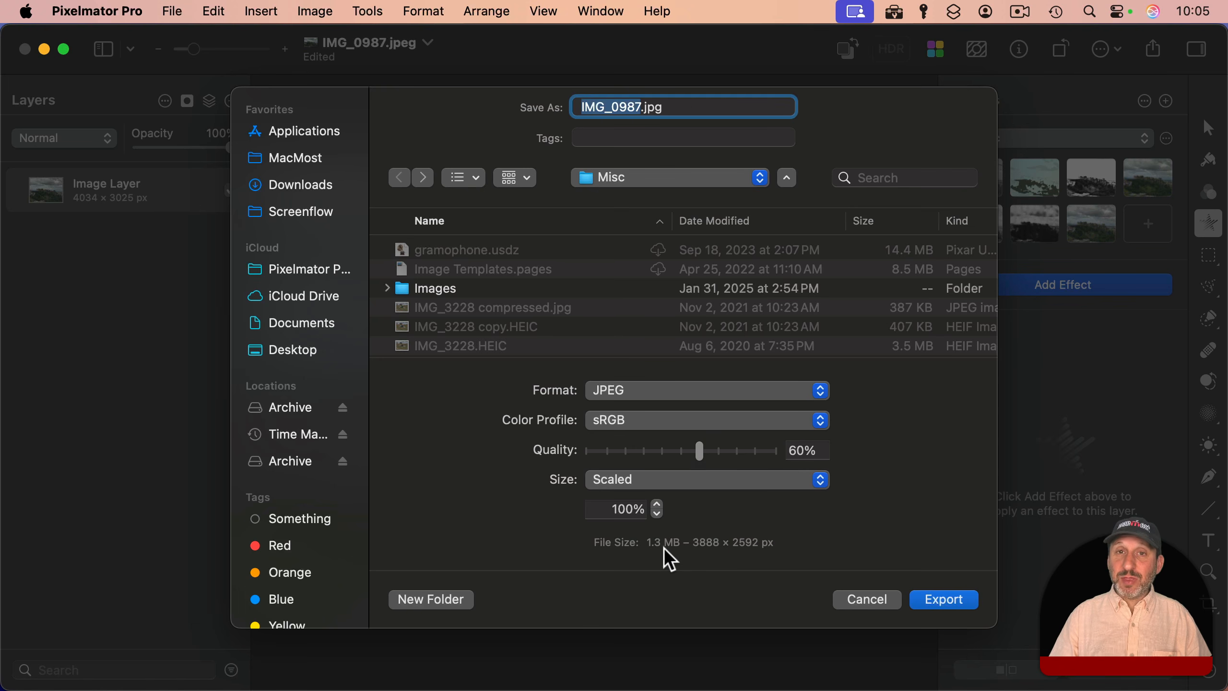
left_click_drag(699, 454, 733, 456)
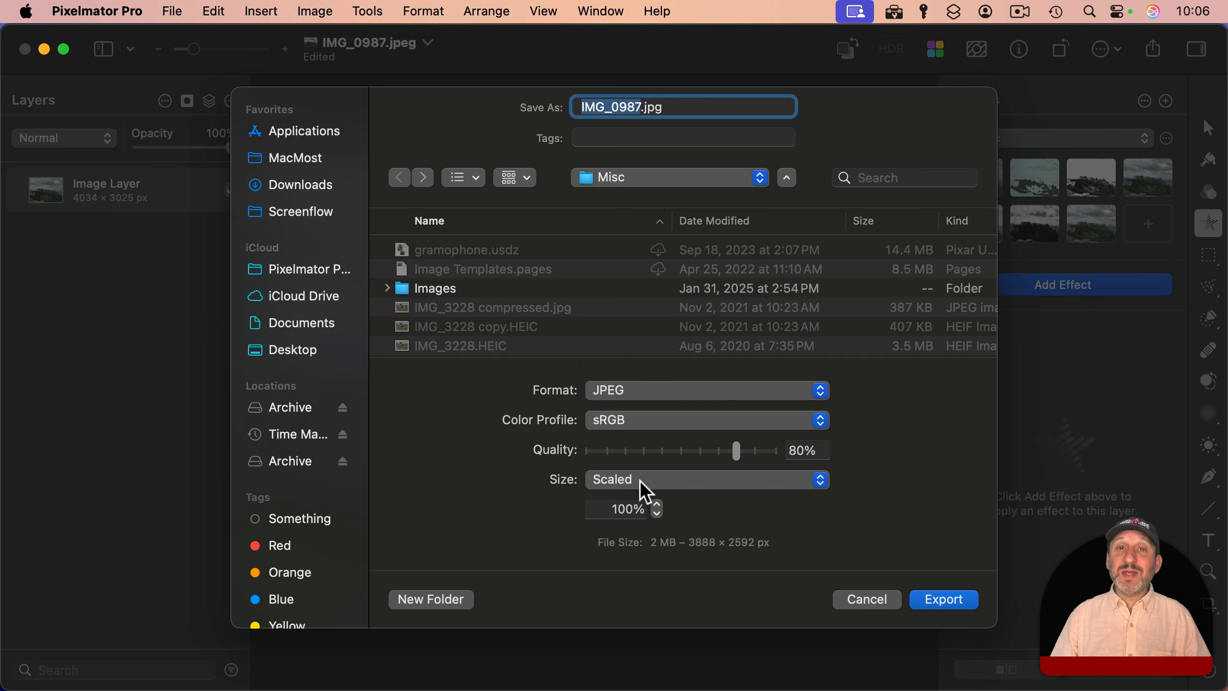
- Set the export to a custom size with a width of 2000 px
left_click(636, 480)
left_click(618, 459)
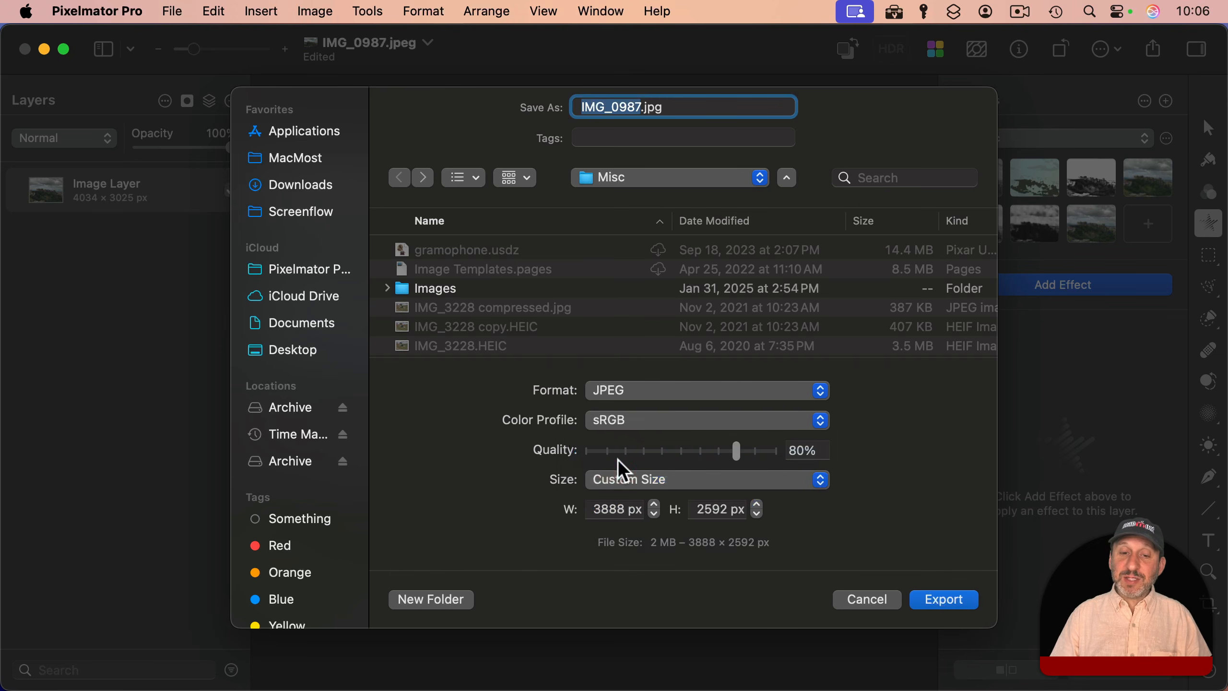
double_click(610, 509)
type("2000")
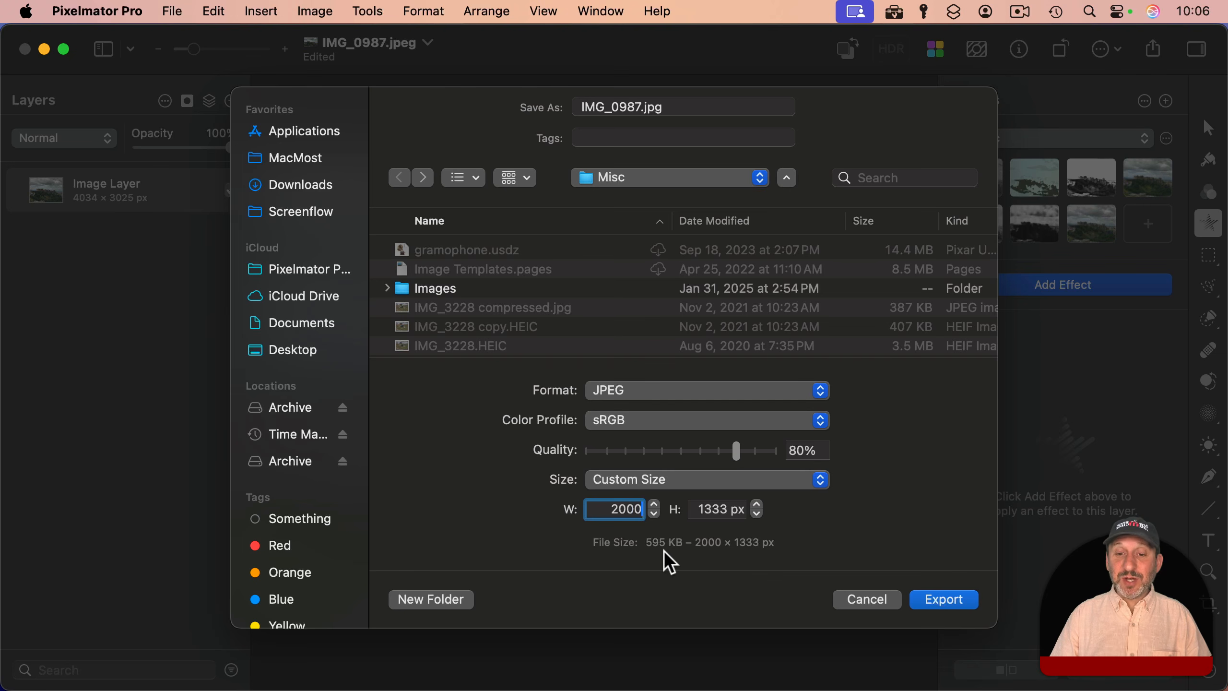
- Switch the export size to Scaled and try 50%, followed by 40%
left_click(646, 480)
left_click(640, 498)
left_click(608, 512)
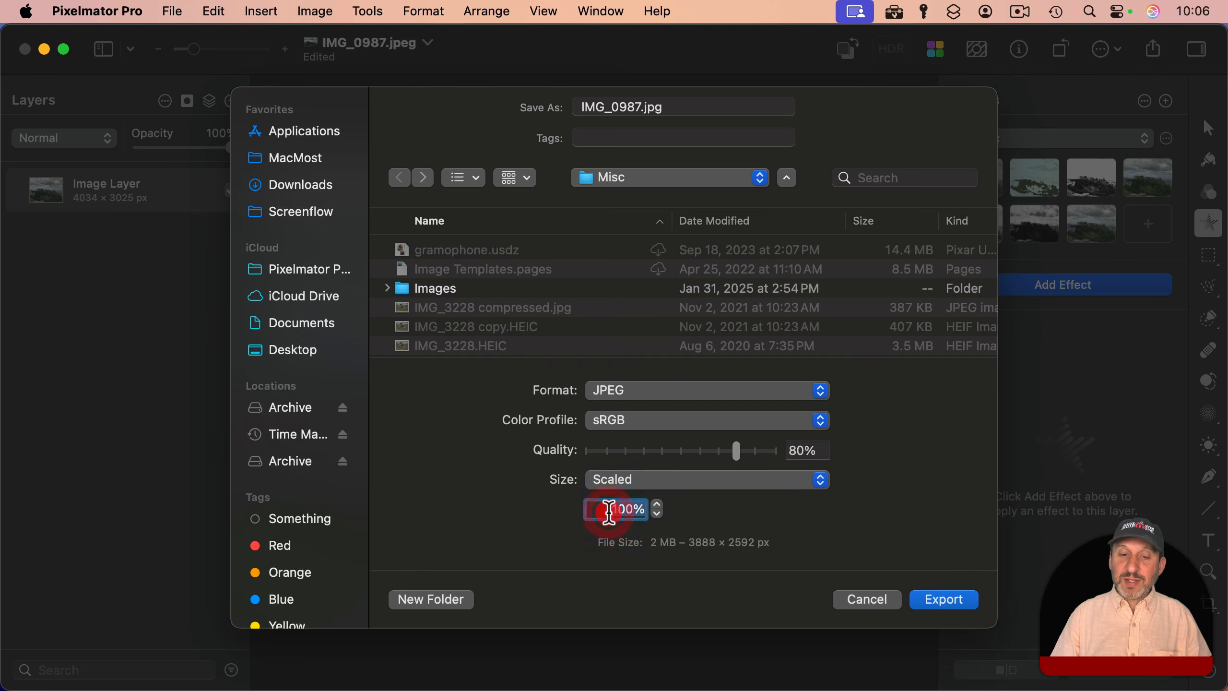
type("50")
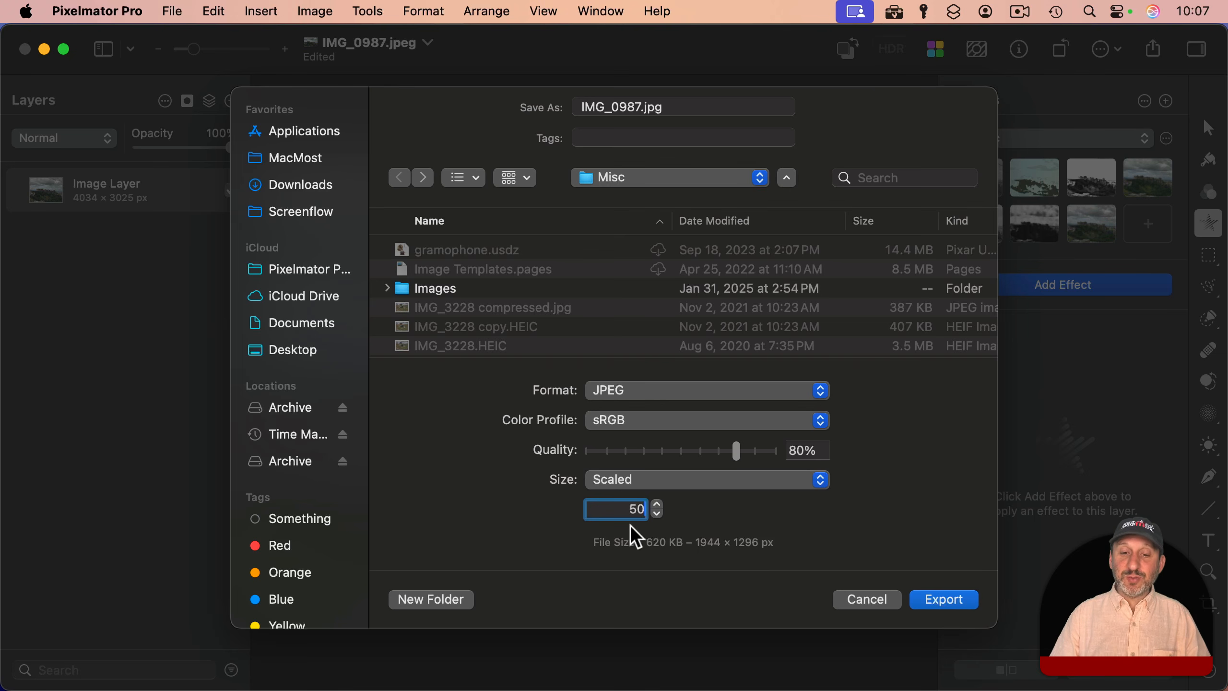
left_click_drag(630, 511, 636, 510)
type("4")
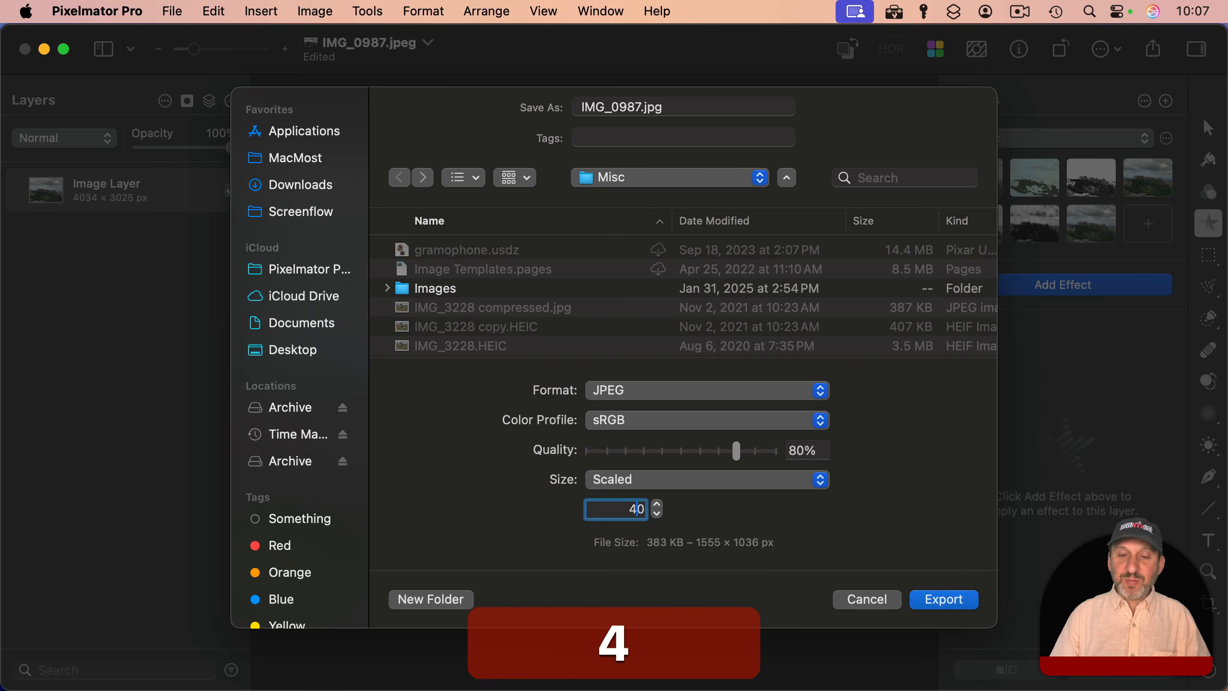
- Lower the JPEG export quality to 60% and set the scale to 35%
left_click_drag(735, 450, 710, 453)
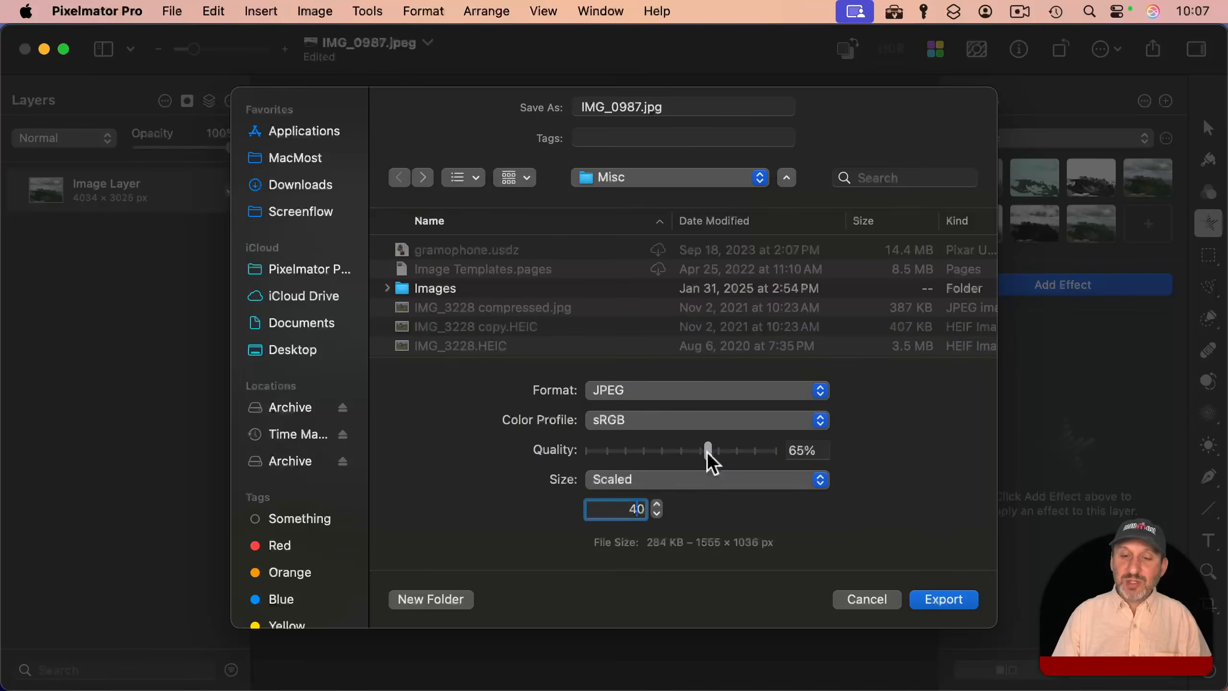
left_click_drag(706, 451, 699, 451)
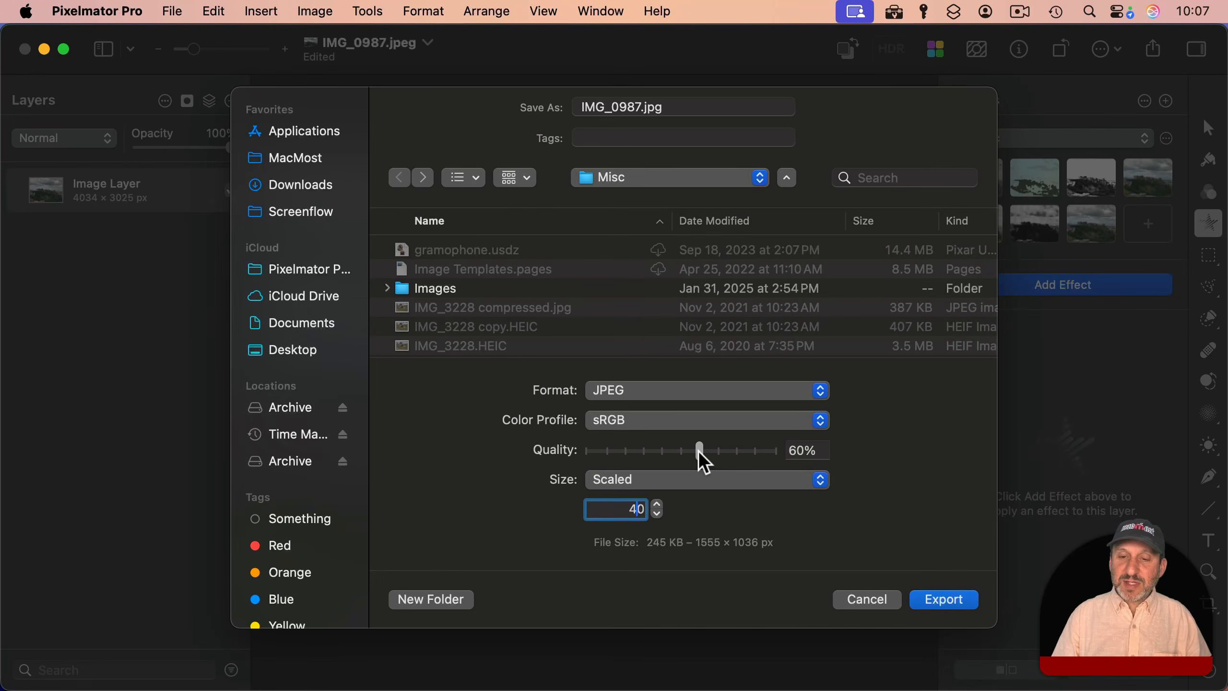
double_click(635, 508)
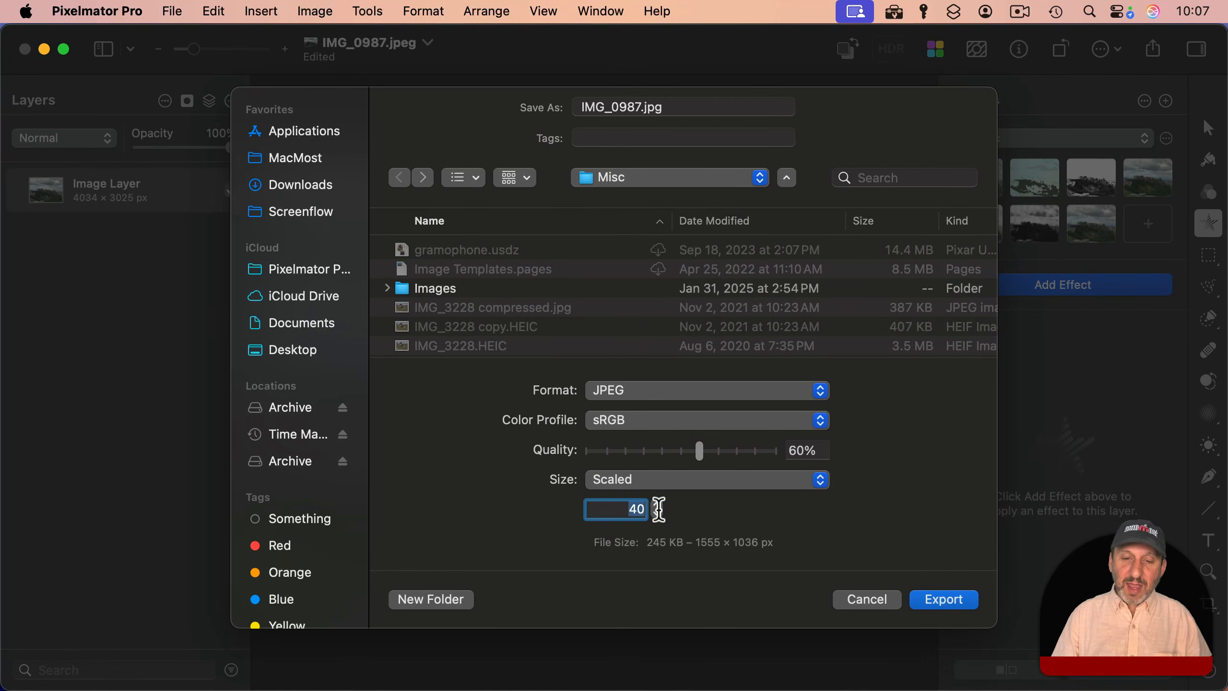
type("35")
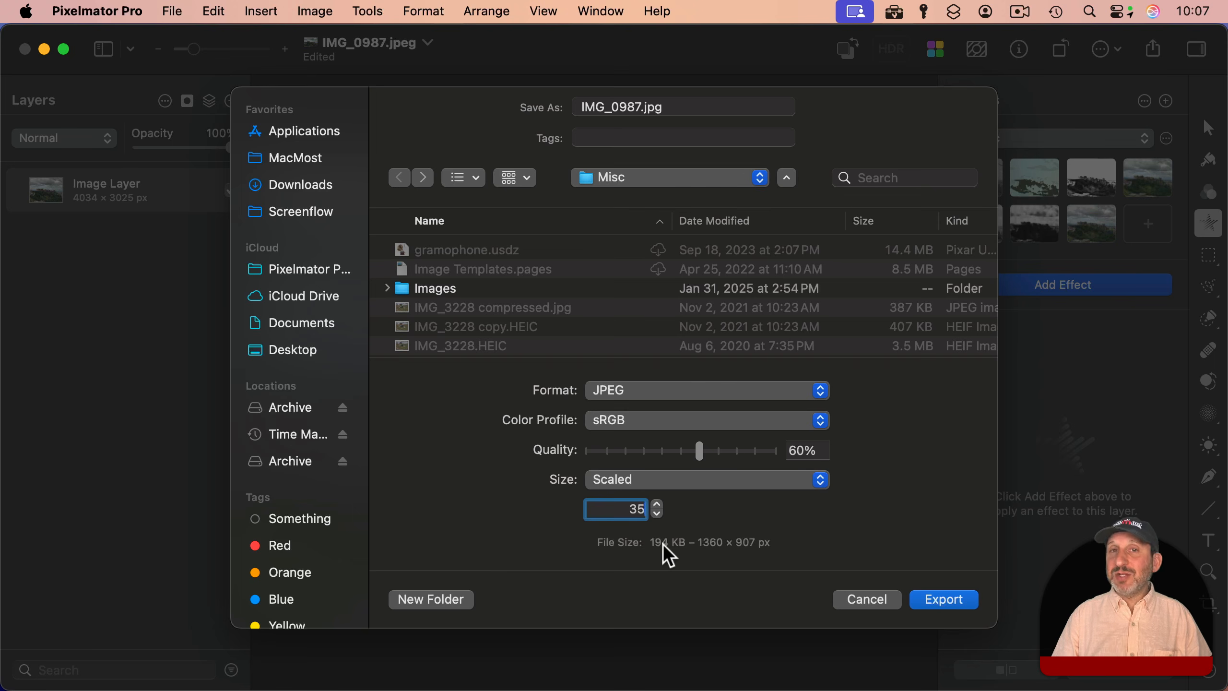
- Name the export file something.jpg, choose the Desktop as its destination, and export it
left_click_drag(638, 104, 547, 106)
type("something")
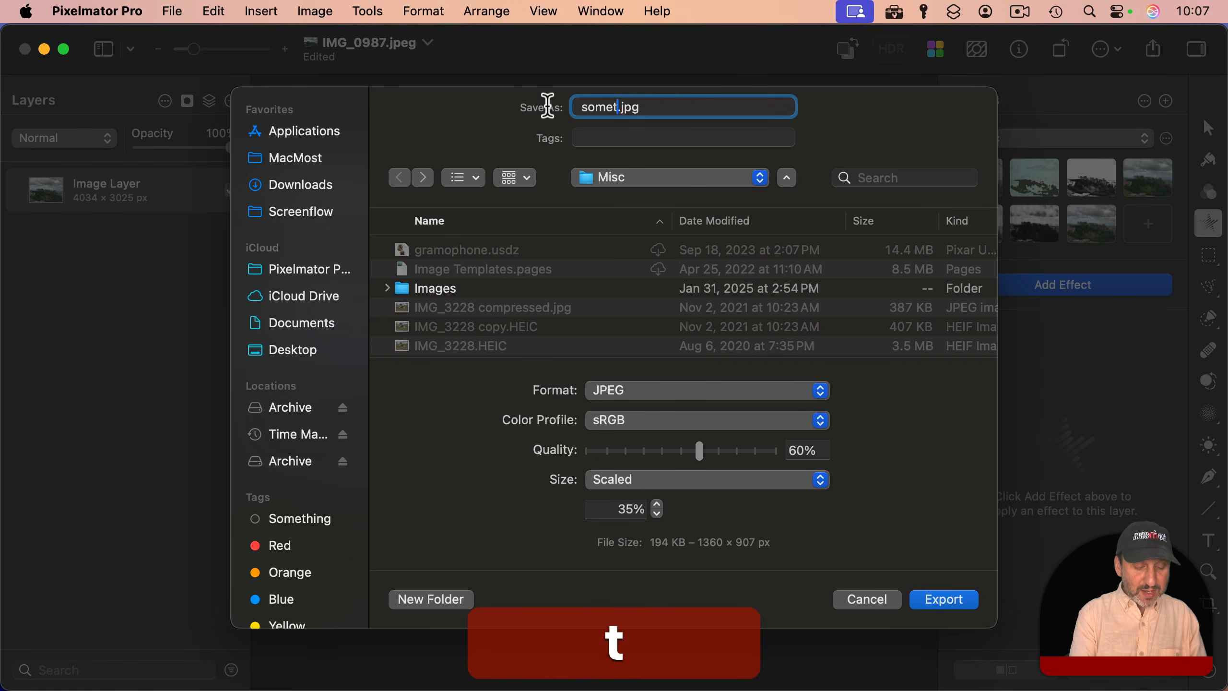
key("super+d")
left_click(948, 602)
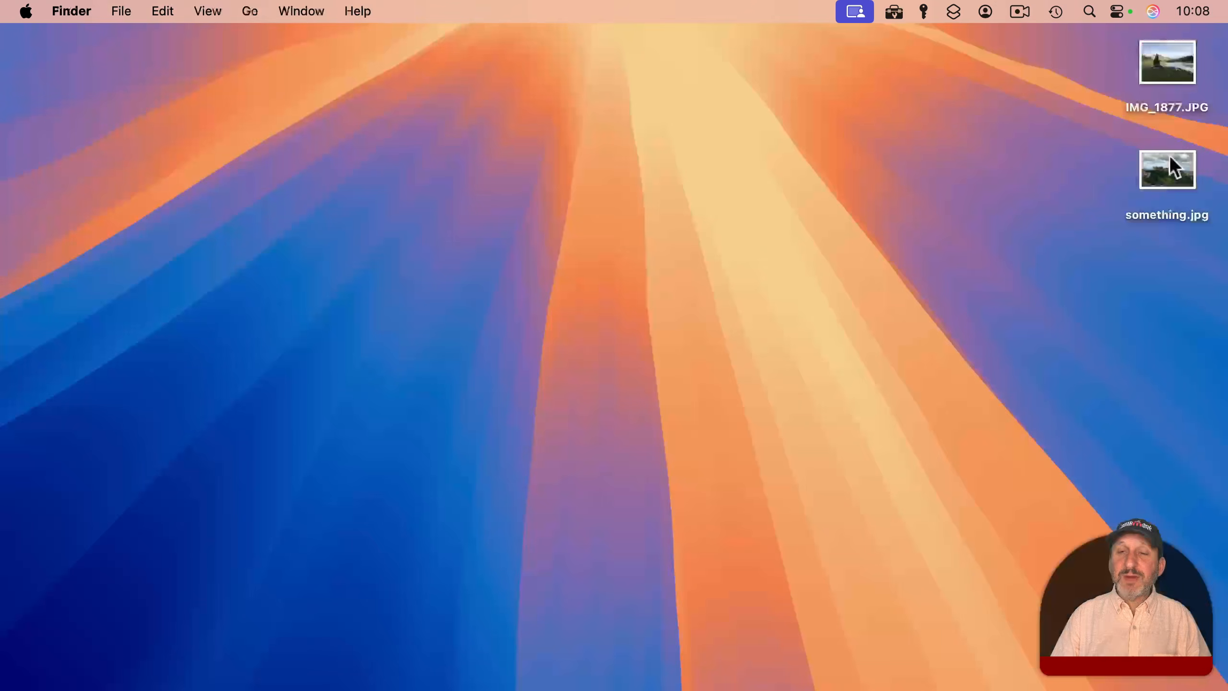
- Check the file information of something.jpg on the Desktop in Finder and preview the exported image at different window sizes
left_click(1171, 160)
key("super+i")
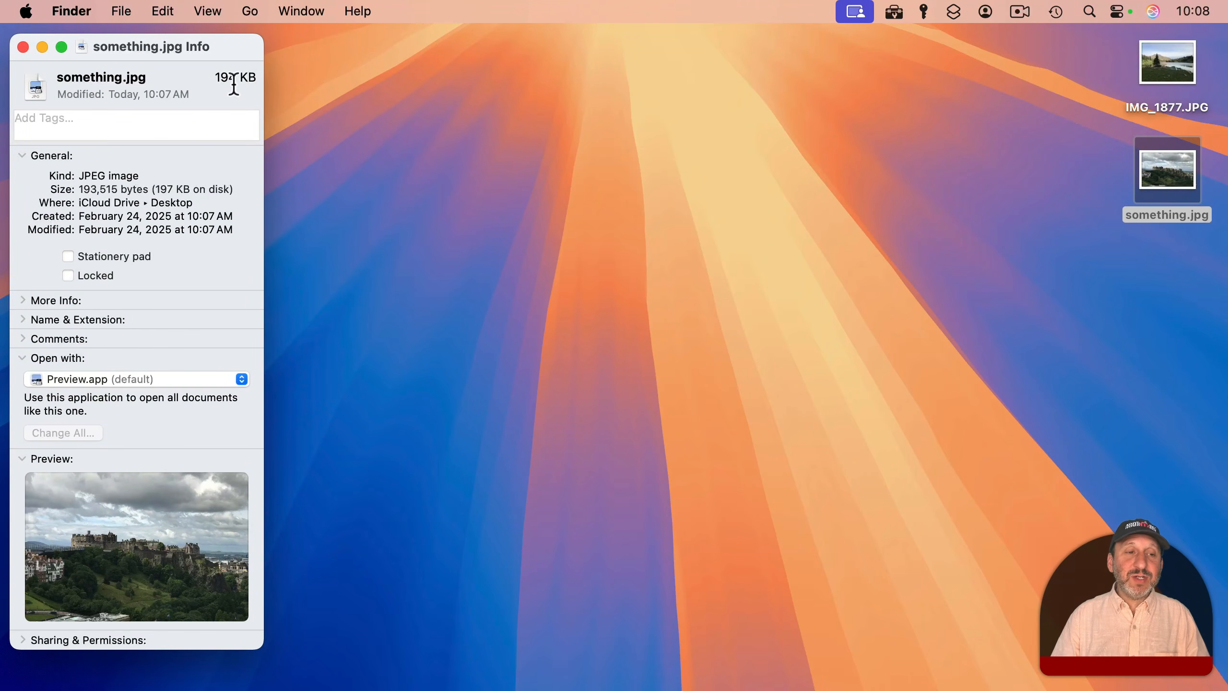
key("super+w")
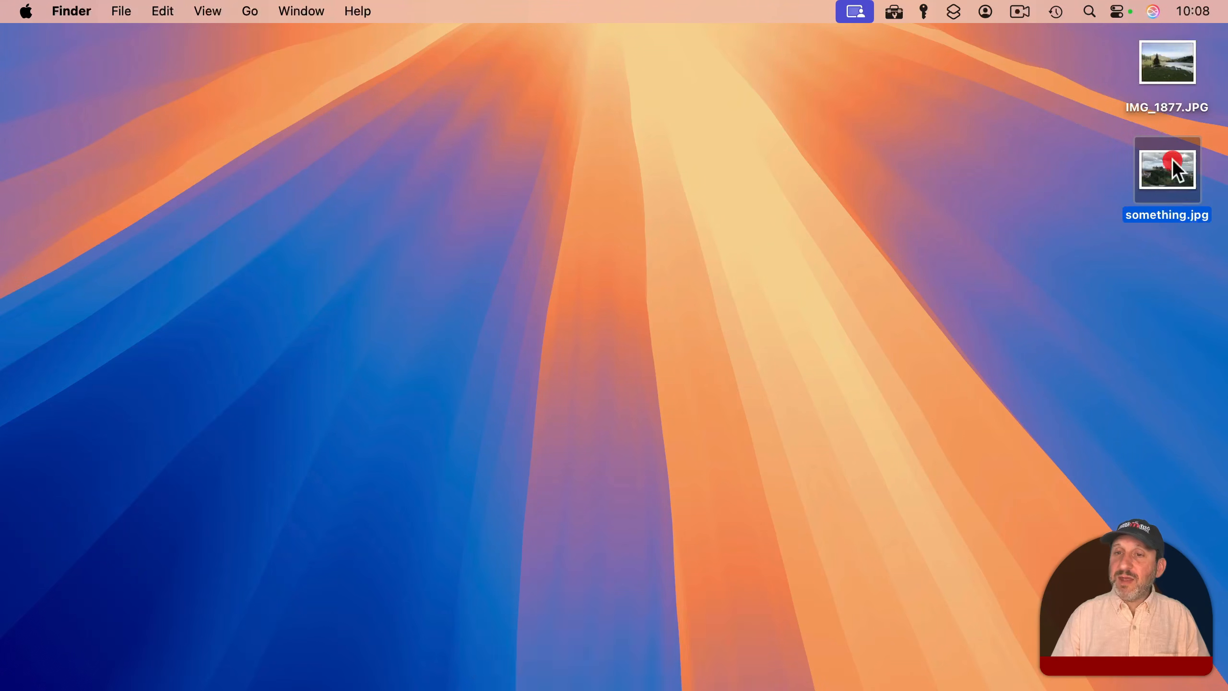
key("space")
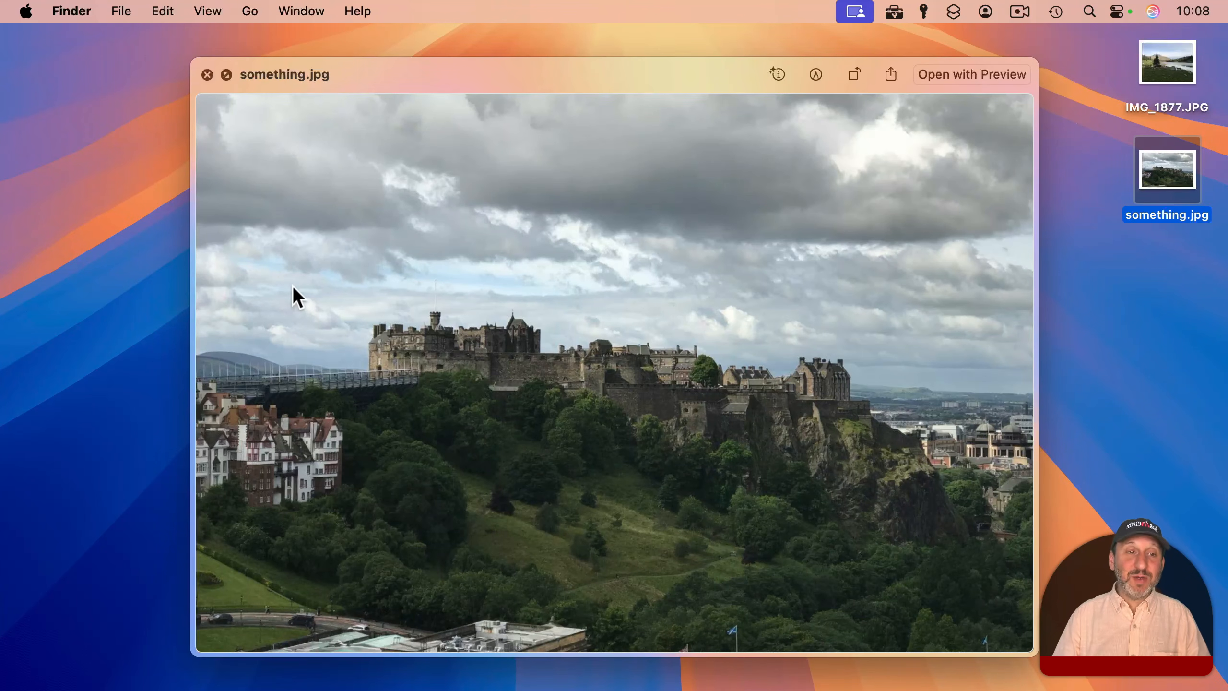
left_click_drag(194, 650, 637, 338)
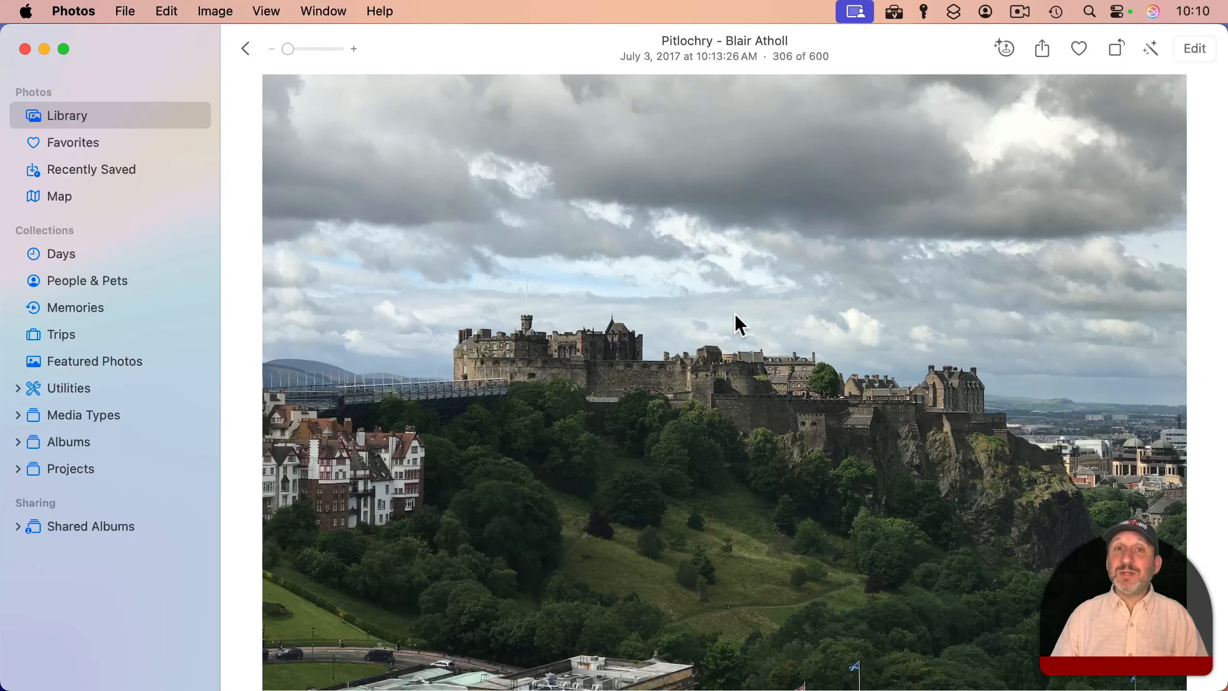
- Revert the castle photo to its original version in Photos
left_click(212, 10)
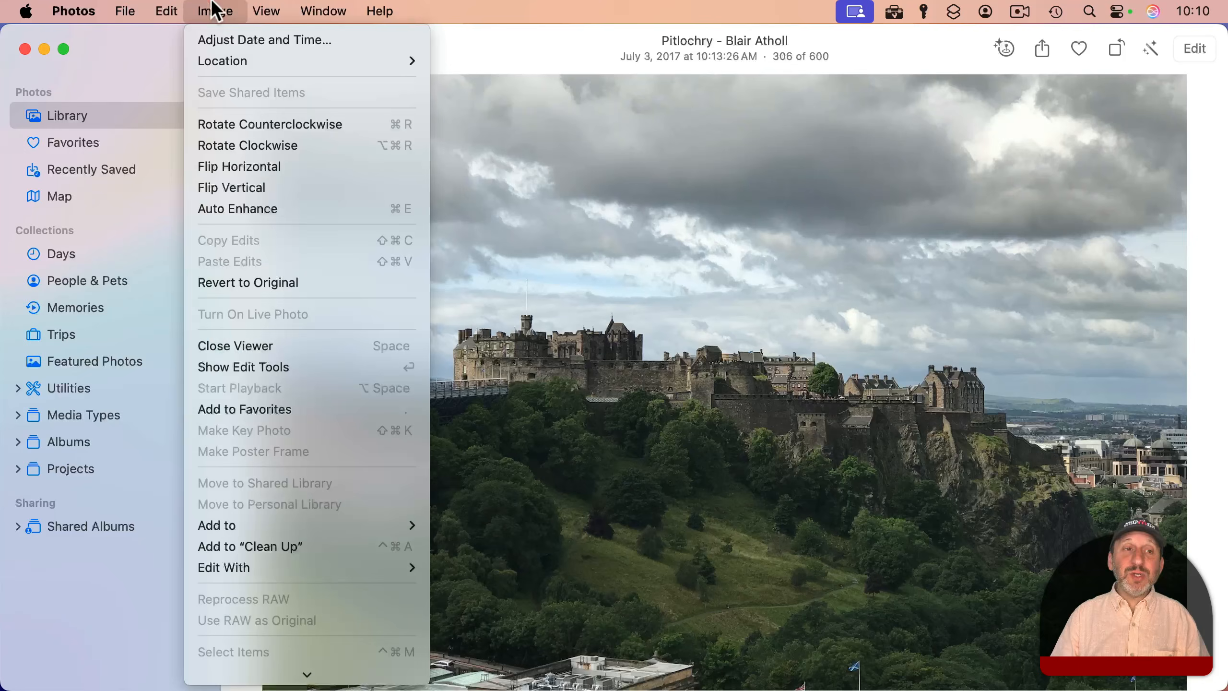
left_click(267, 279)
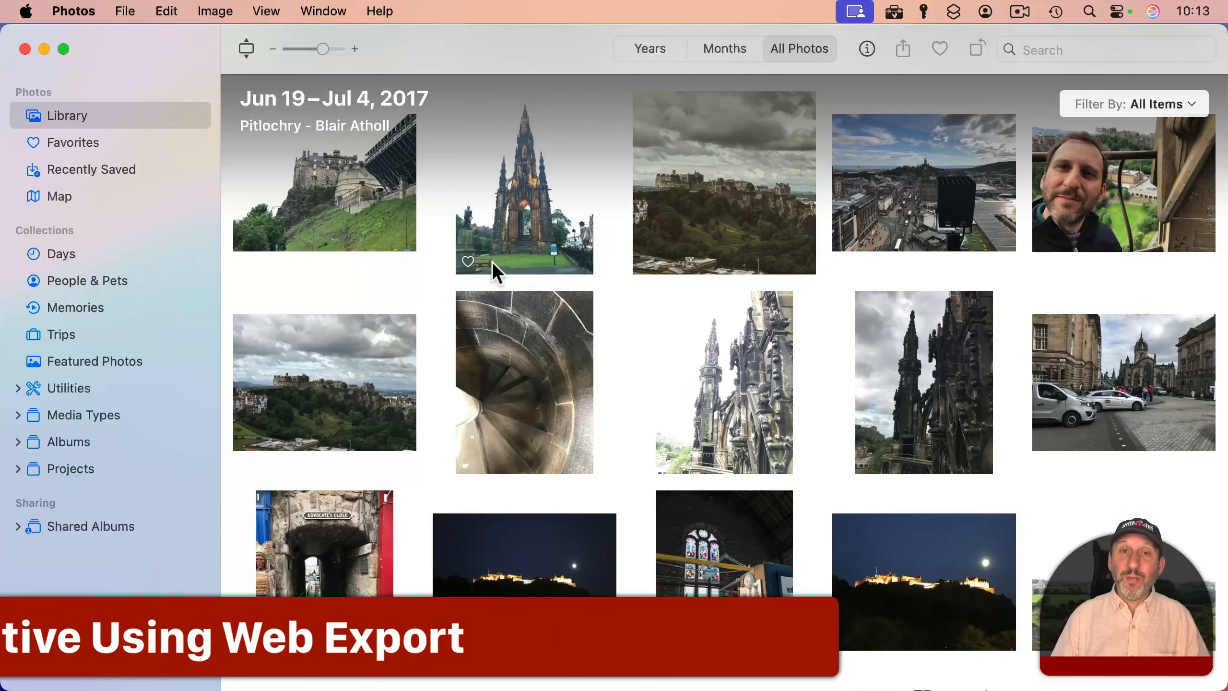
- Open the wide landscape photo of the castle from the Photos library for editing in Pixelmator Pro
left_click(337, 361)
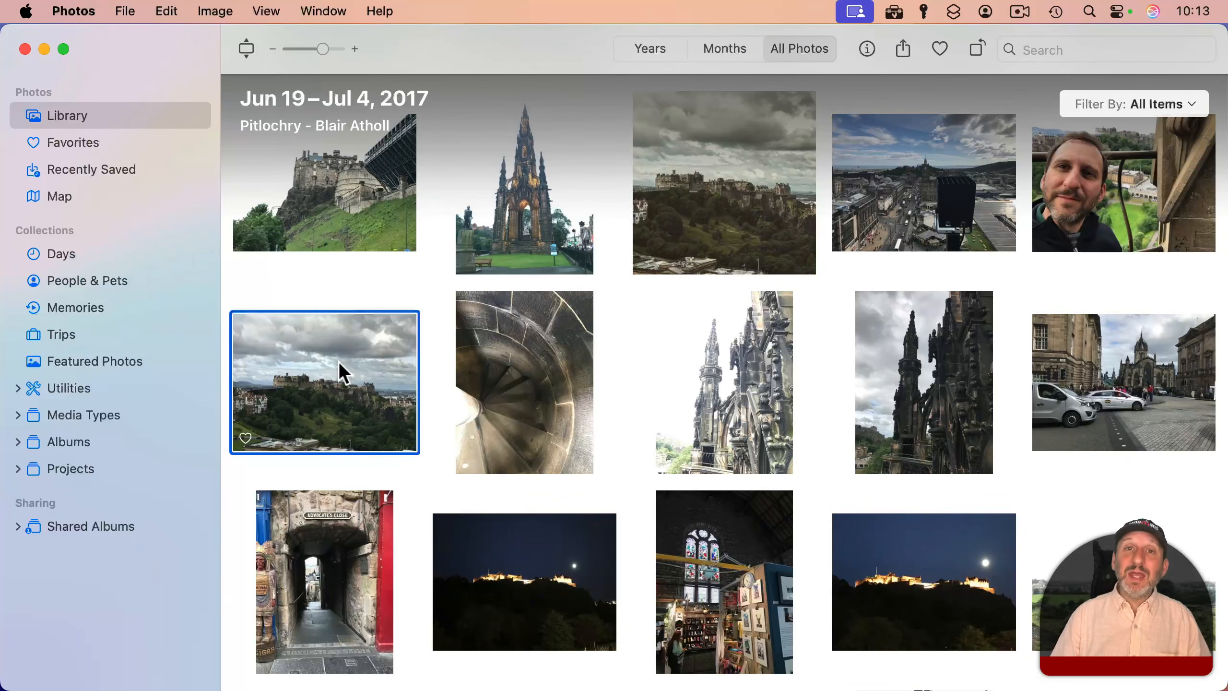
left_click(214, 10)
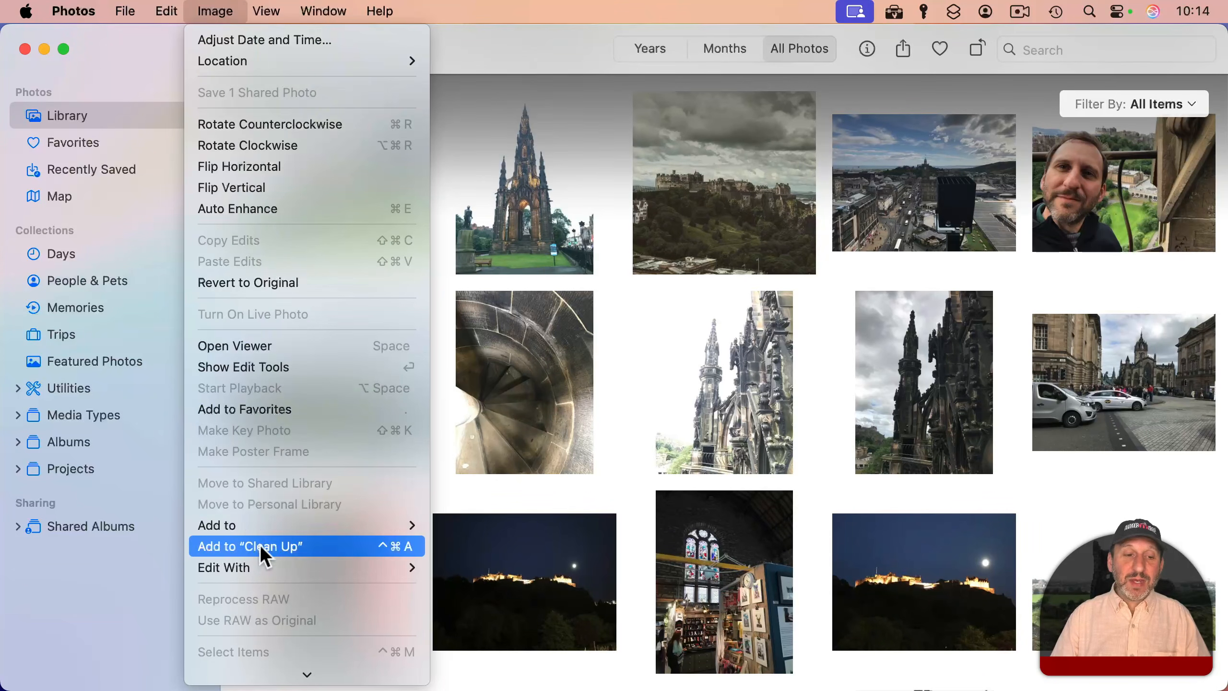
mouse_move(256, 562)
left_click(544, 244)
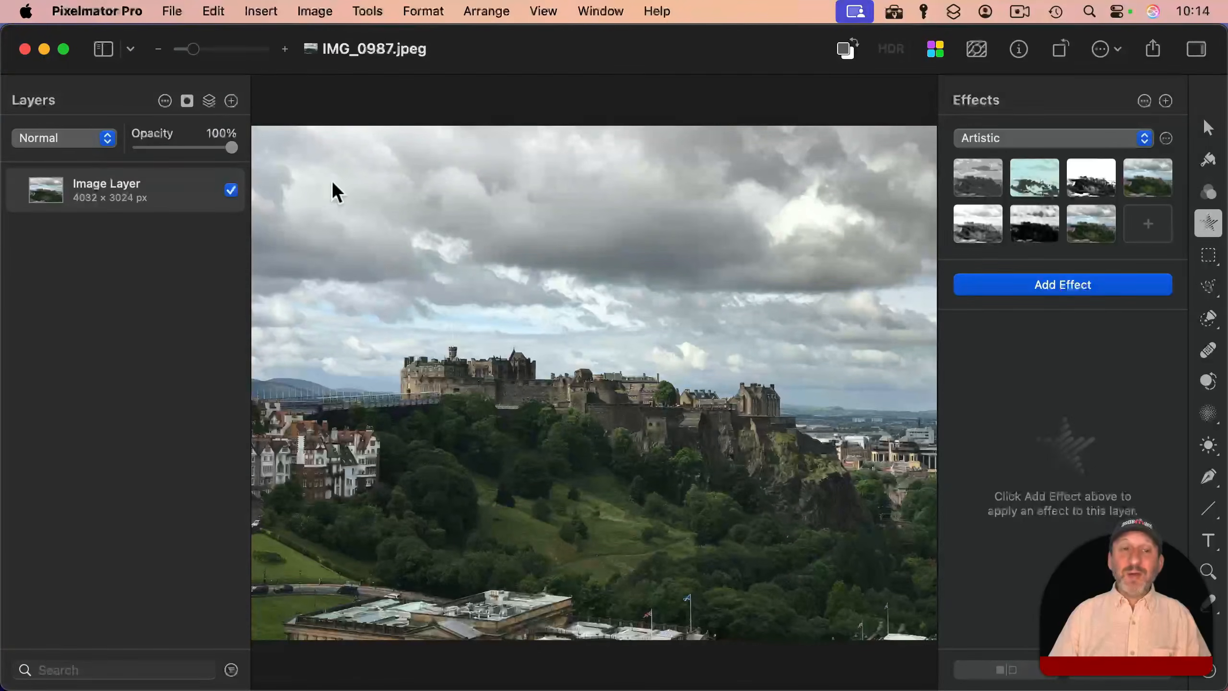
- Start a web export and draw a slice around the castle, narrowing it to about 3011 × 1723 pixels
left_click(173, 11)
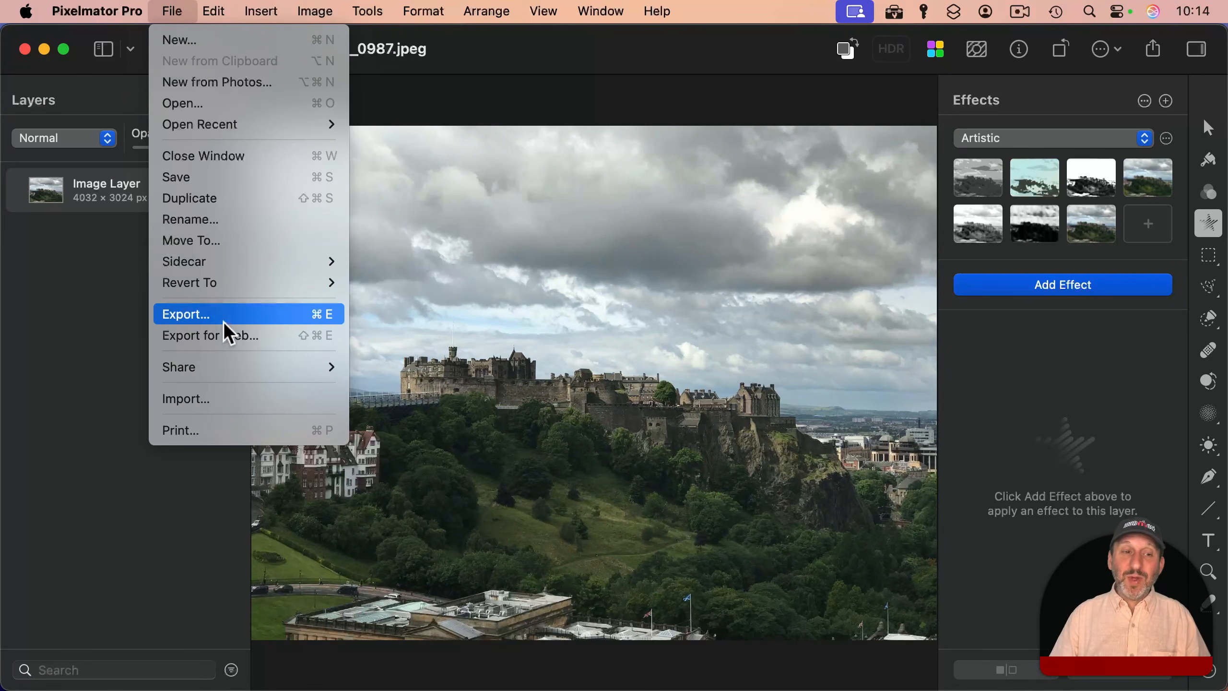
left_click(293, 344)
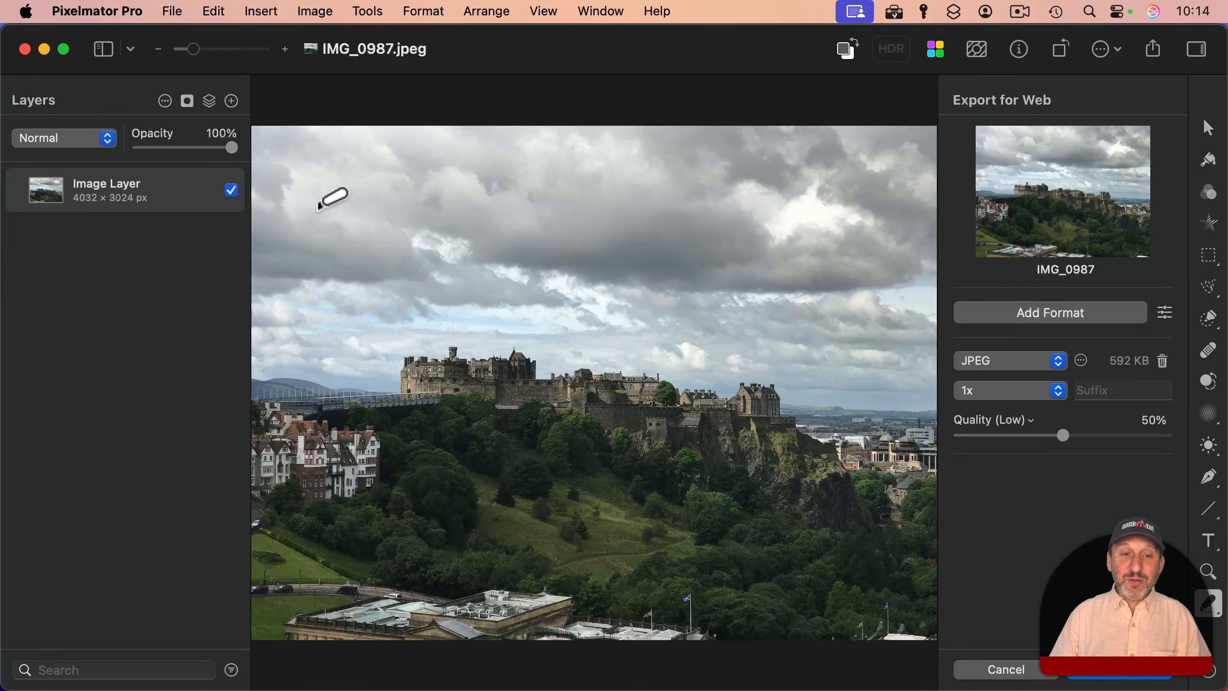
left_click_drag(326, 231, 859, 523)
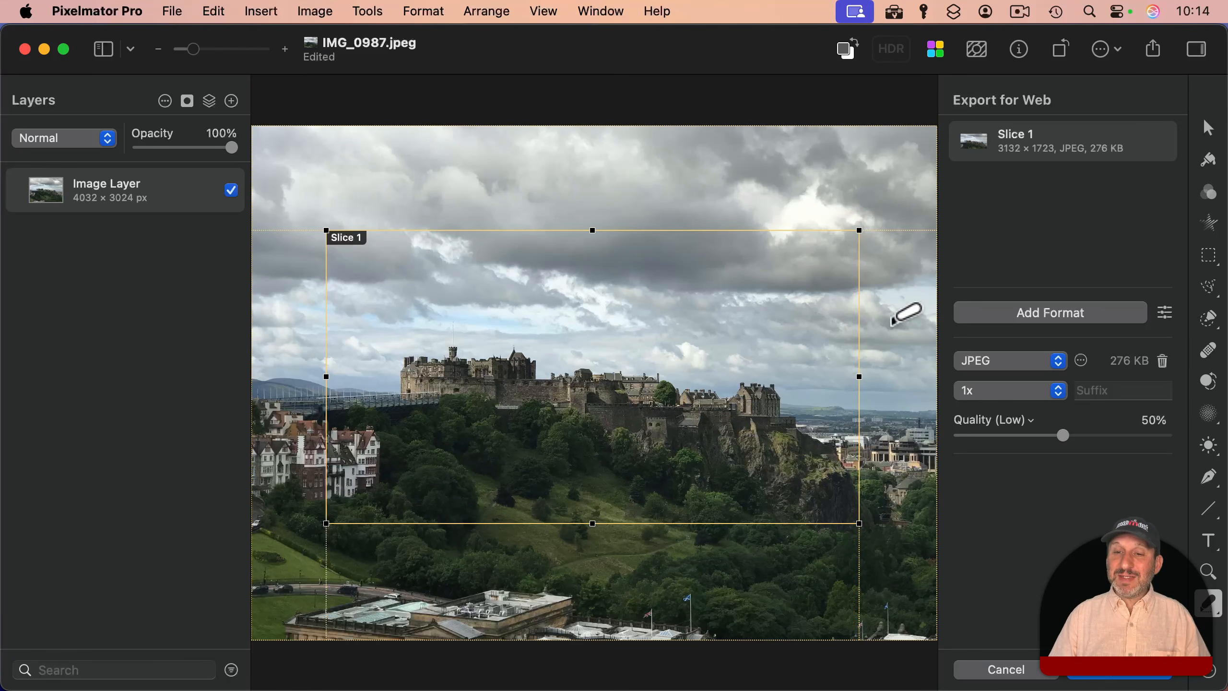
mouse_move(860, 378)
left_mouse_down()
mouse_move(828, 377)
mouse_move(840, 378)
left_mouse_up()
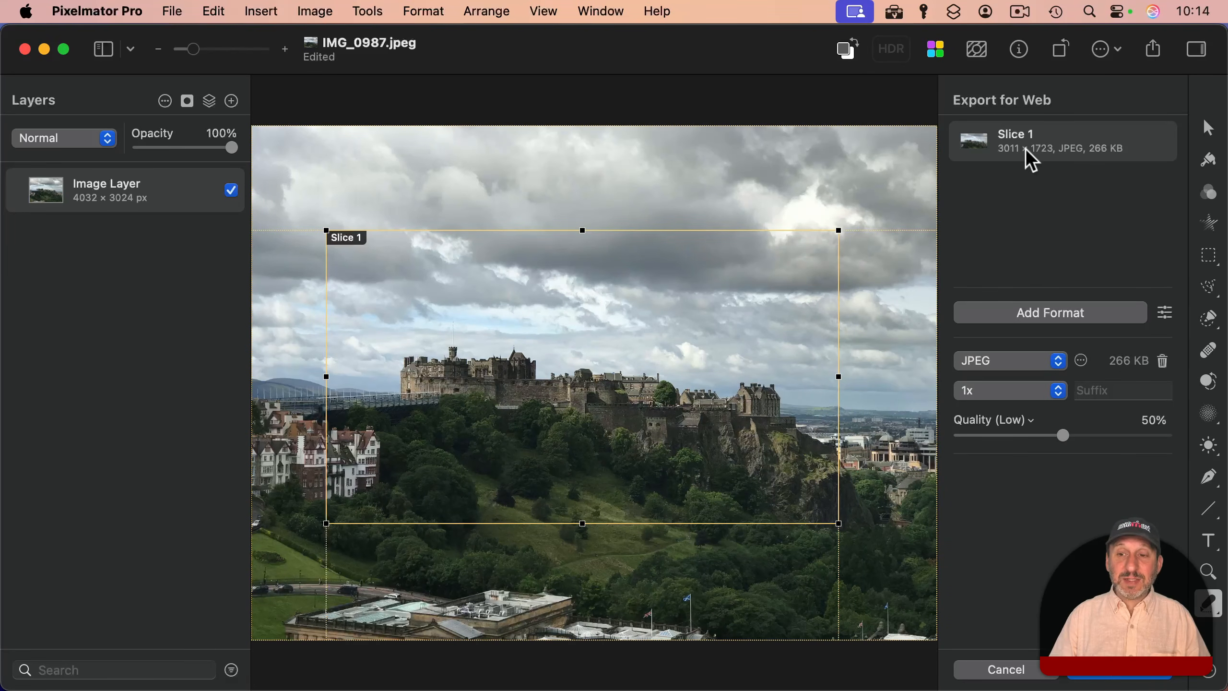
- Set the castle slice's export scale to 0.5x, keeping the JPEG format and 50% quality
left_click(987, 388)
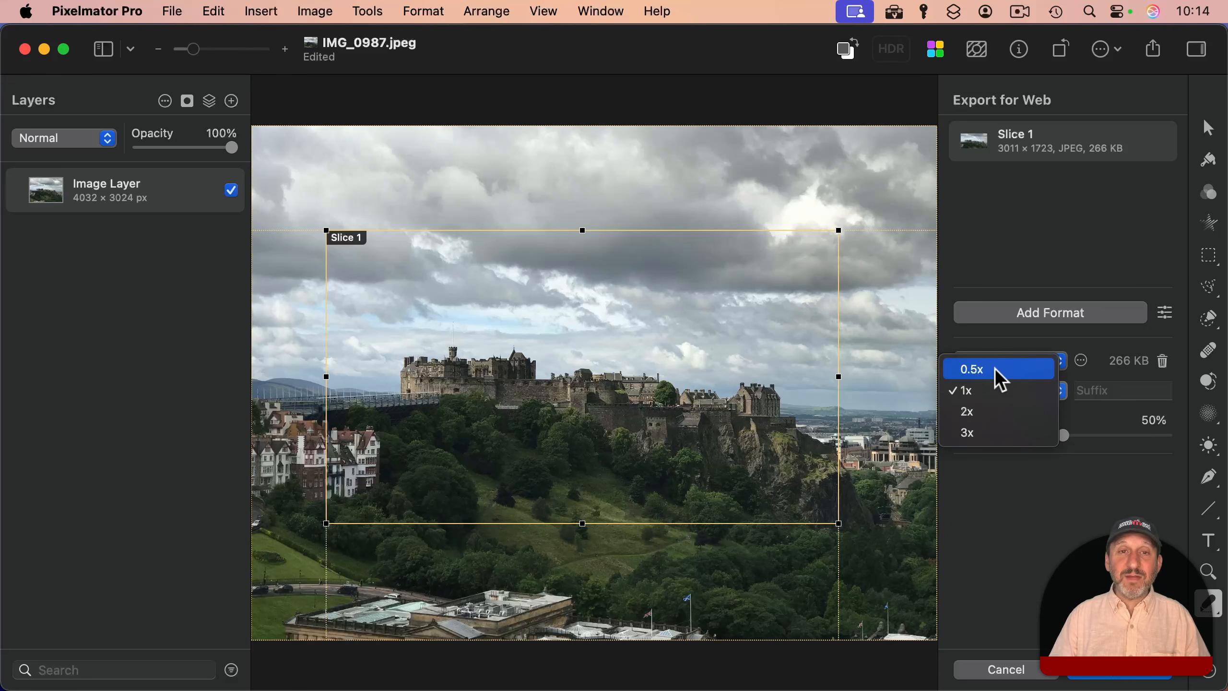
left_click(994, 367)
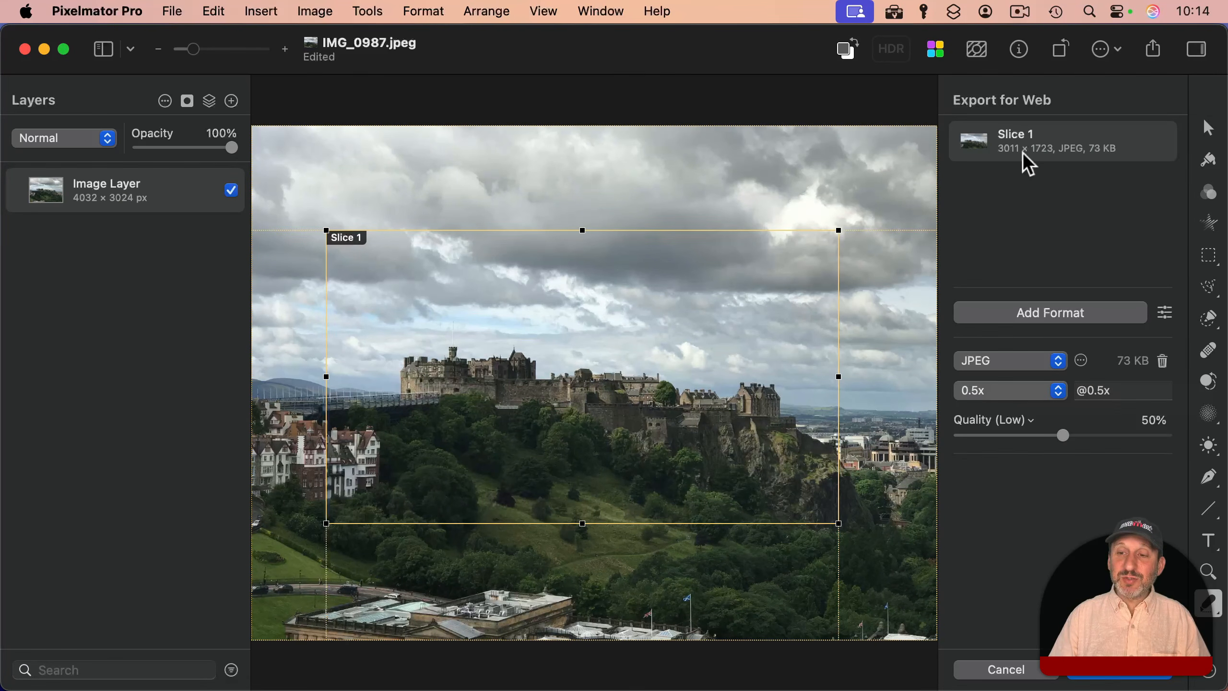
left_click(1028, 360)
left_click(1098, 334)
mouse_move(1064, 429)
left_mouse_down()
mouse_move(1088, 432)
mouse_move(1065, 431)
left_mouse_up()
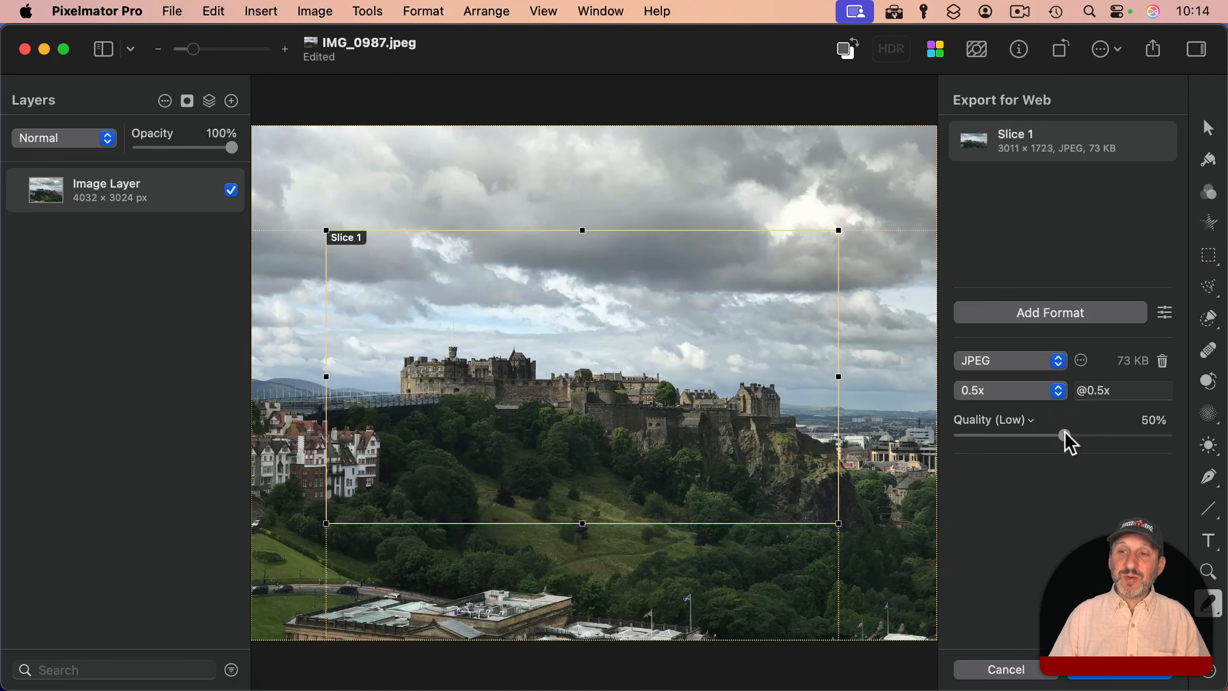
- Export the castle slice to the Desktop under the name something else.jpg
left_click(1117, 671)
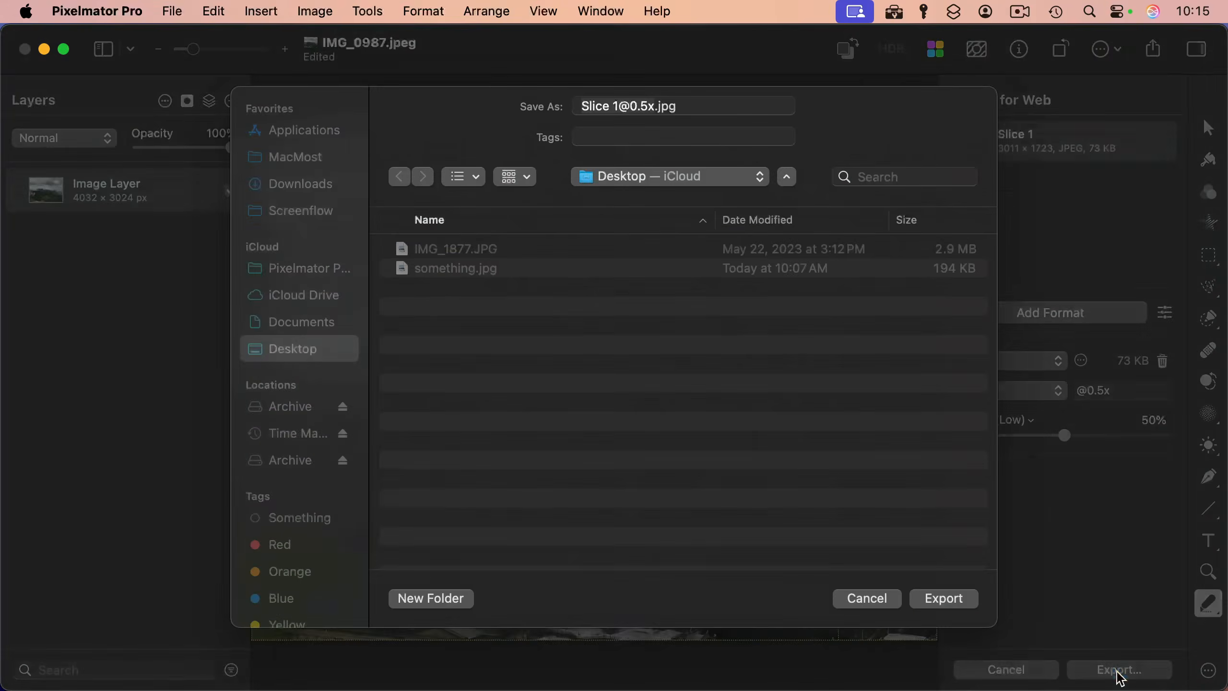
type("something else")
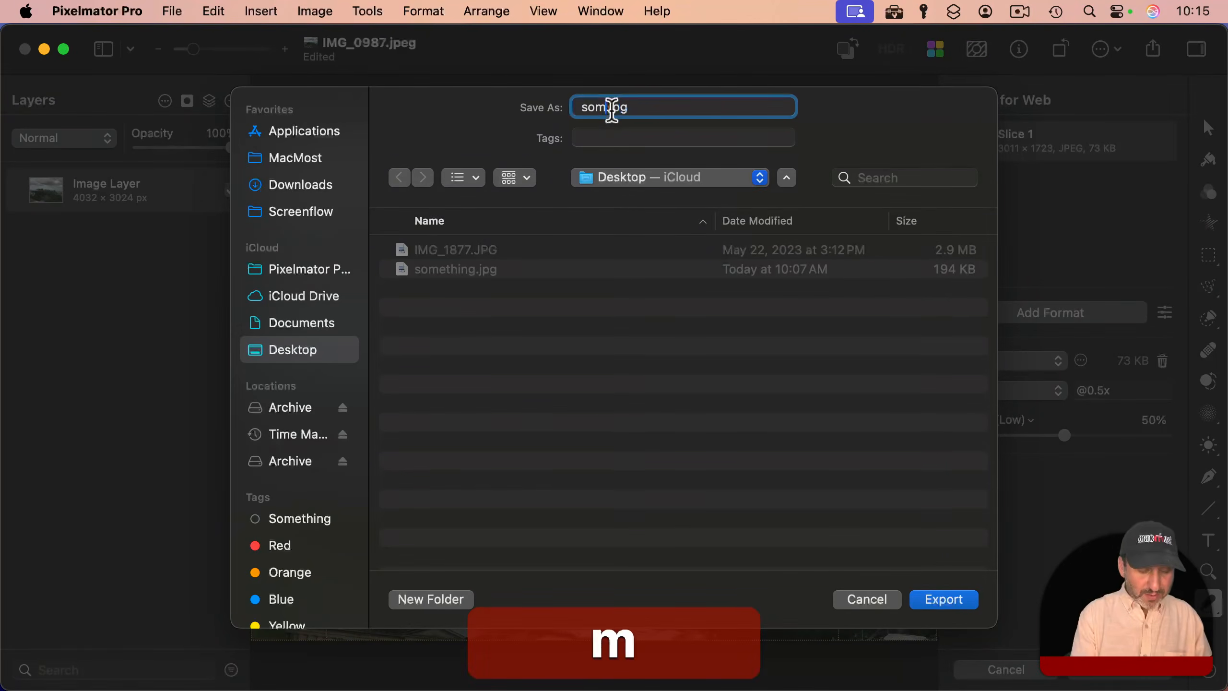
left_click(947, 599)
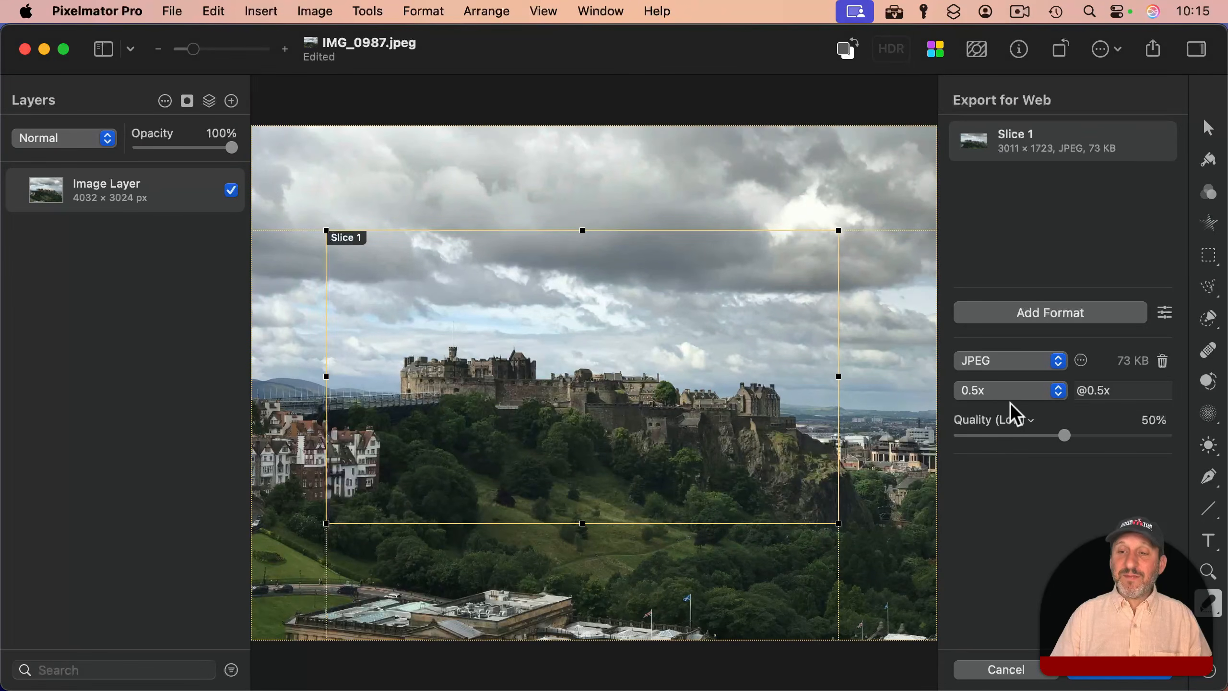
left_click(996, 393)
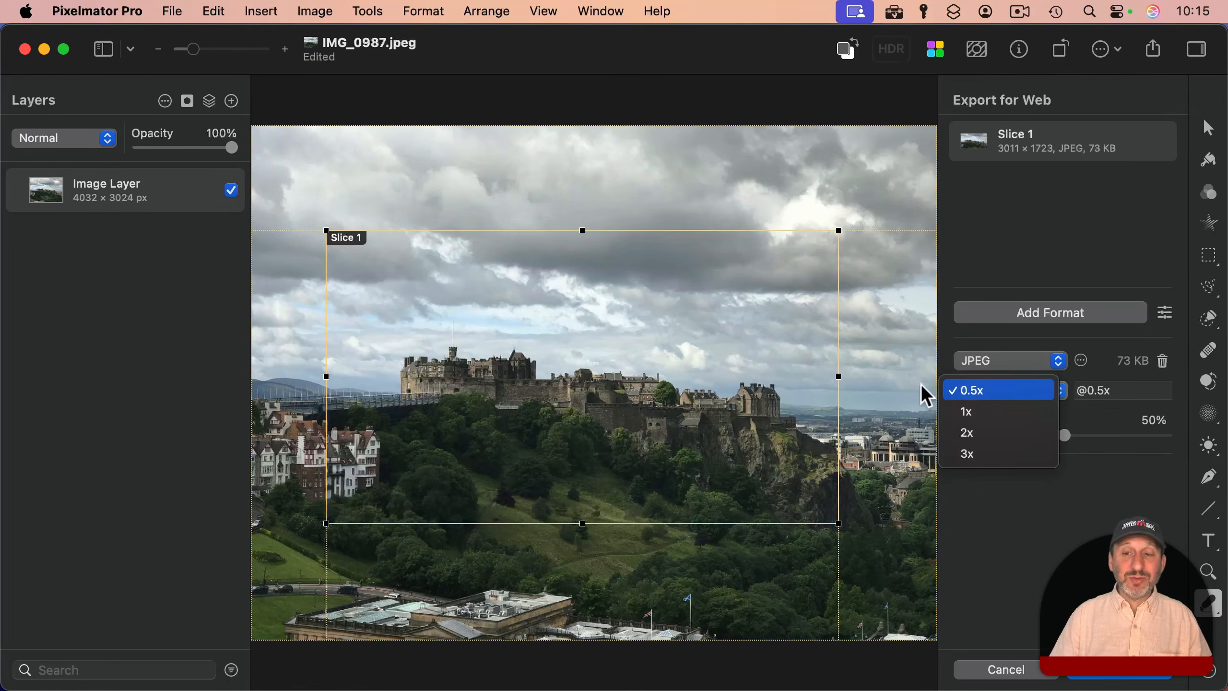
left_click(974, 391)
- Check the file size and dimensions of something else.jpg in Finder and preview the exported image
left_click(1170, 268)
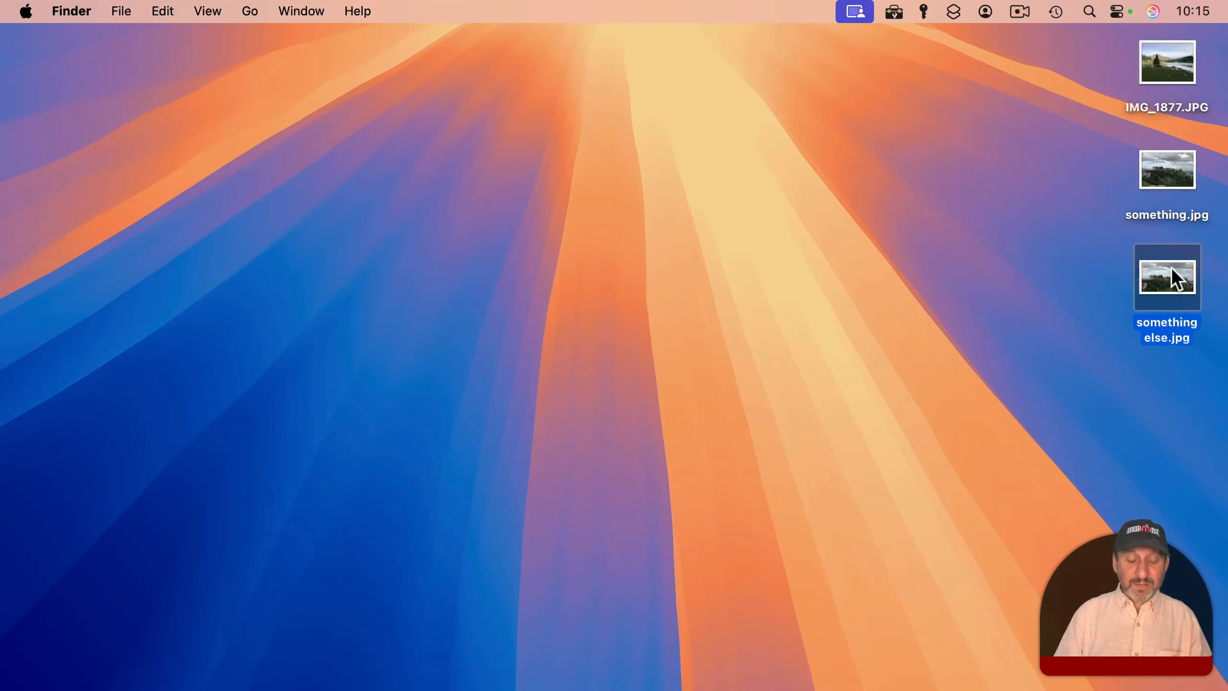
key("super+i")
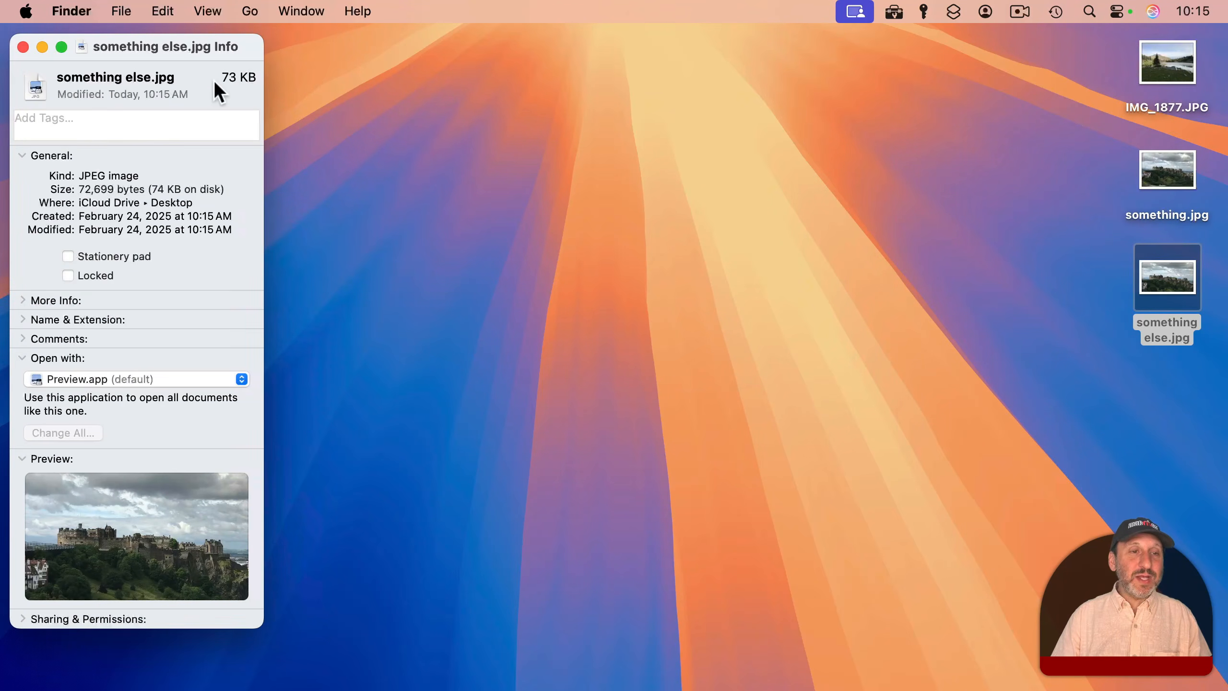
left_click(22, 300)
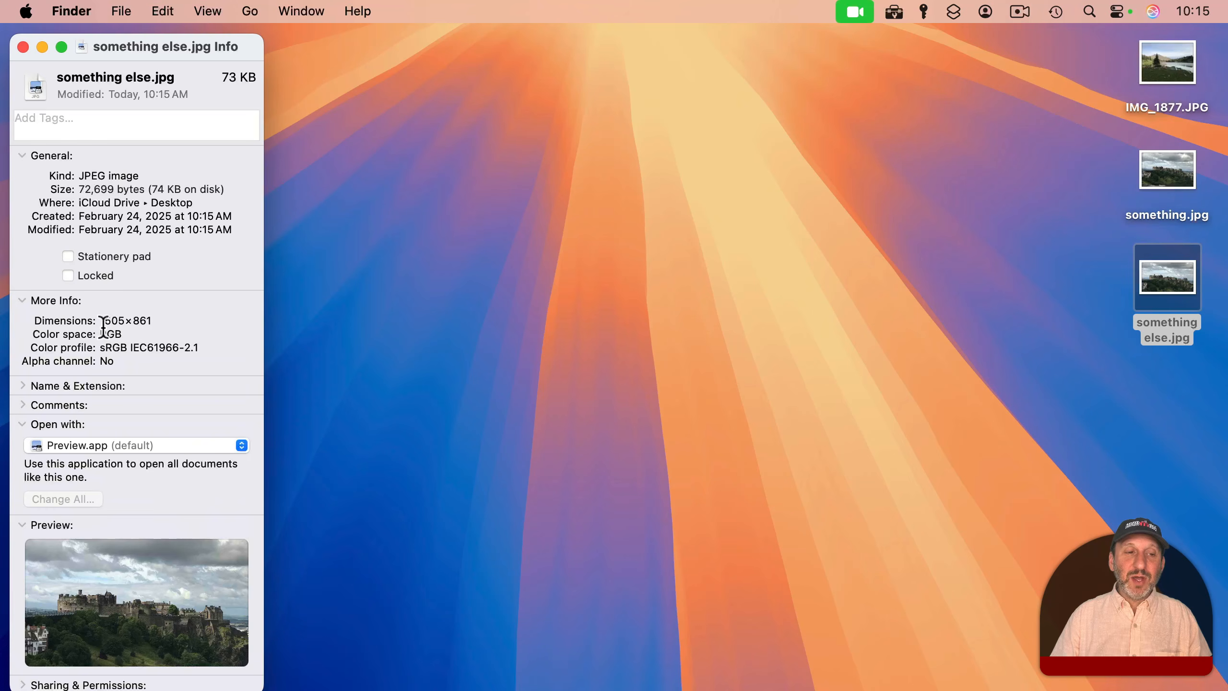
left_click(23, 48)
key("space")
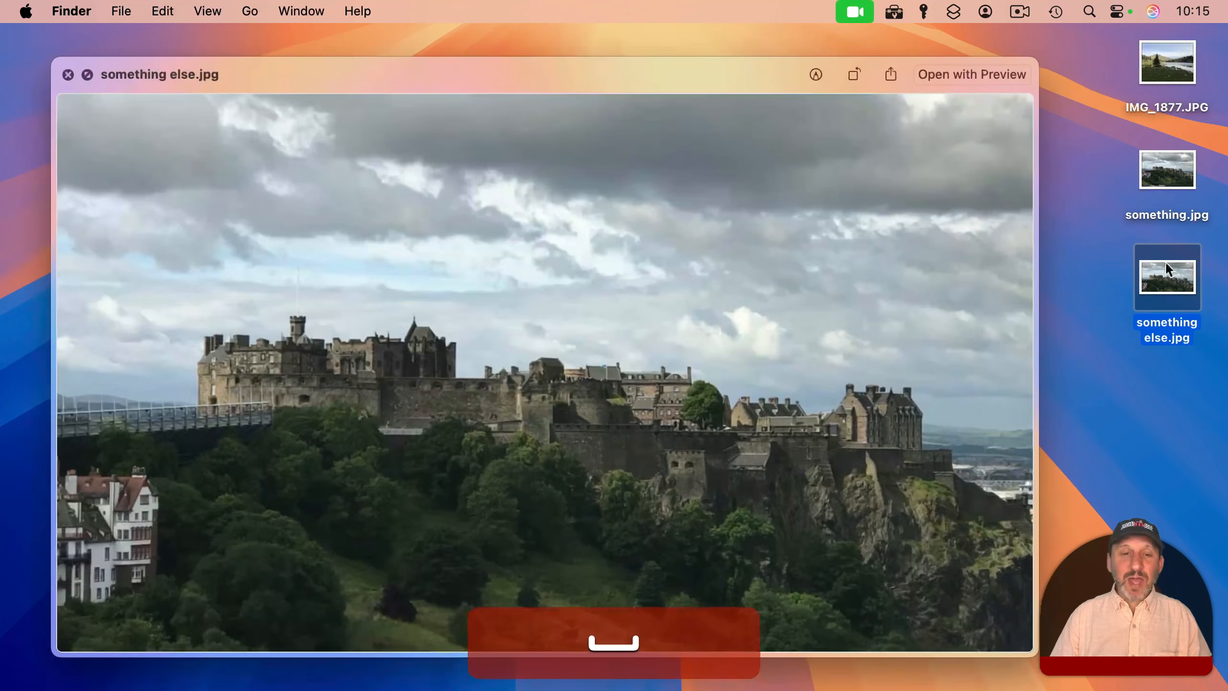
key("space")
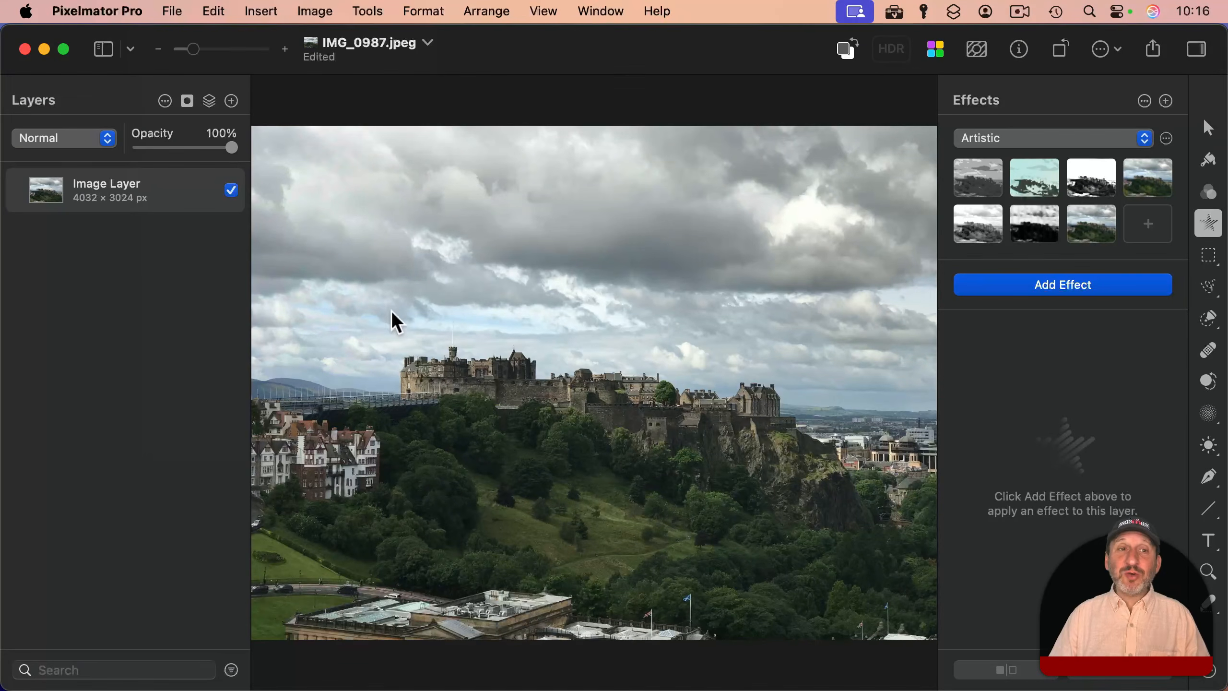
- Open the file commands for the castle image in Pixelmator Pro
left_click(183, 12)
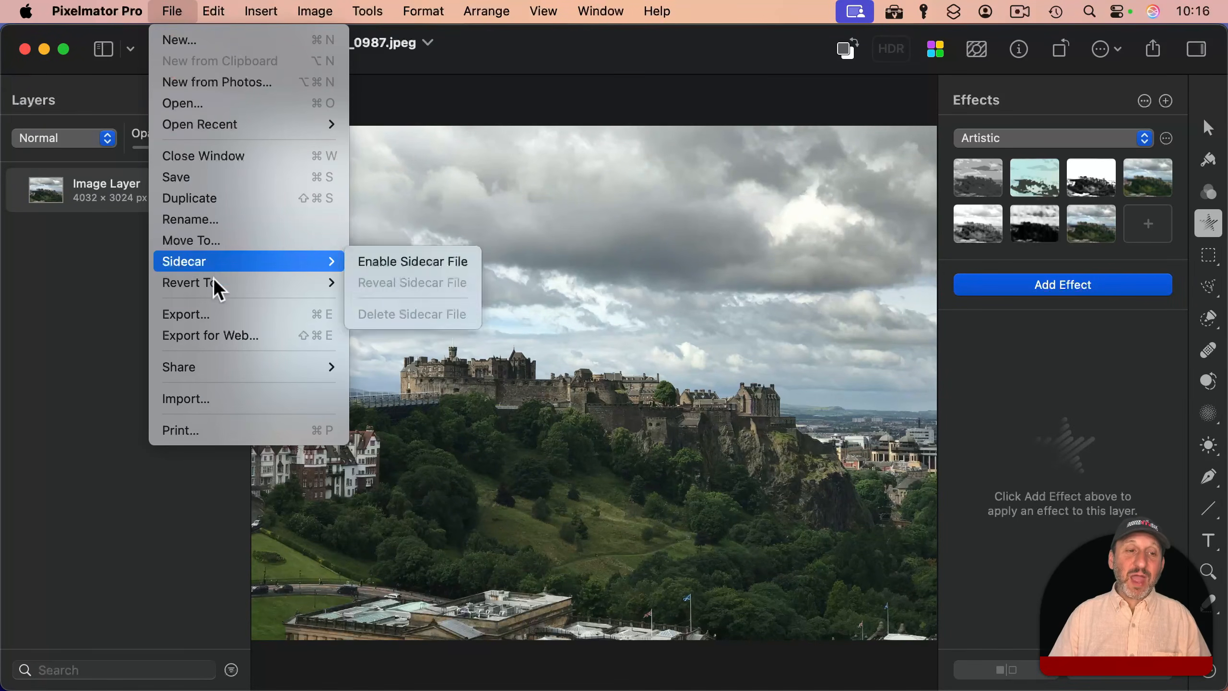